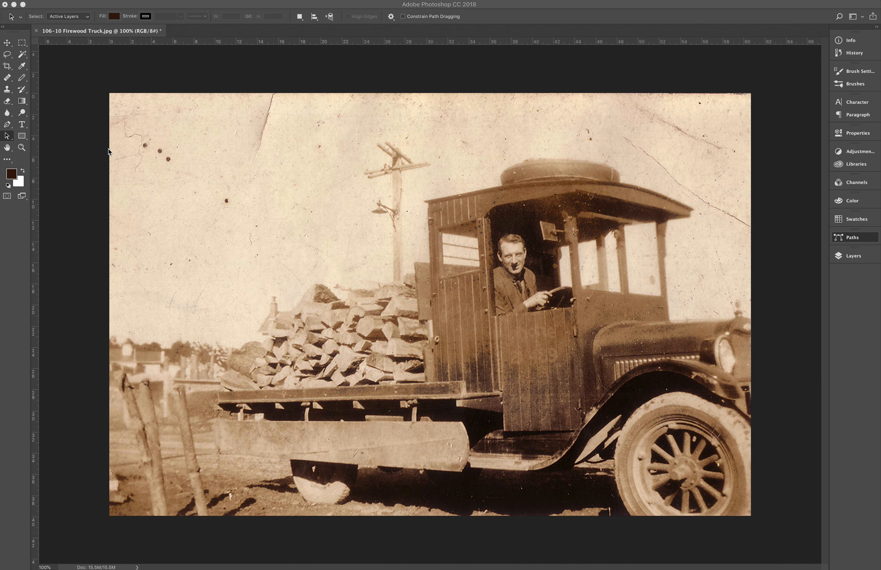
Step: Draw a two-point curved path with the Pen tool from just outside the photo's left edge to the telephone pole's upper crossarm
{"action": "left_click", "coordinate": [8, 126]}
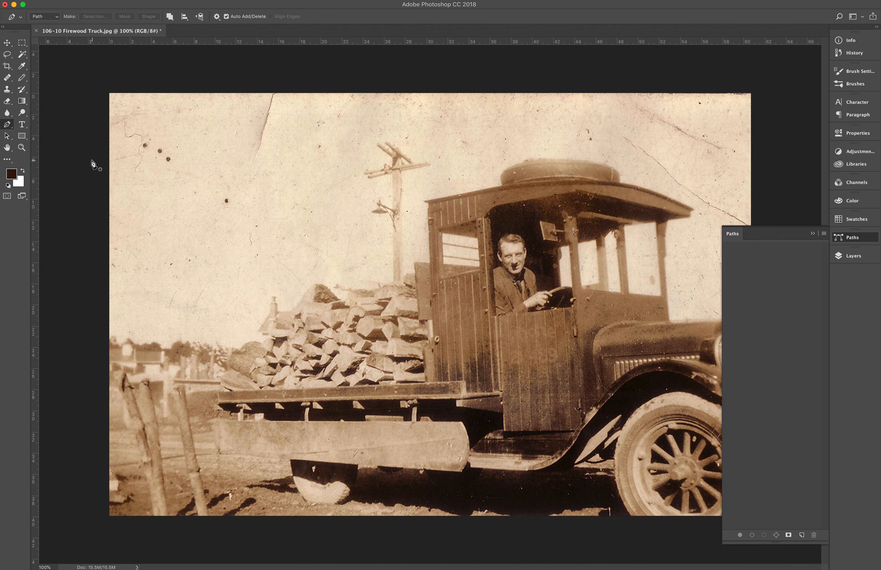
{"action": "left_click", "coordinate": [77, 154]}
{"action": "left_click_drag", "start_coordinate": [77, 155], "coordinate": [95, 172]}
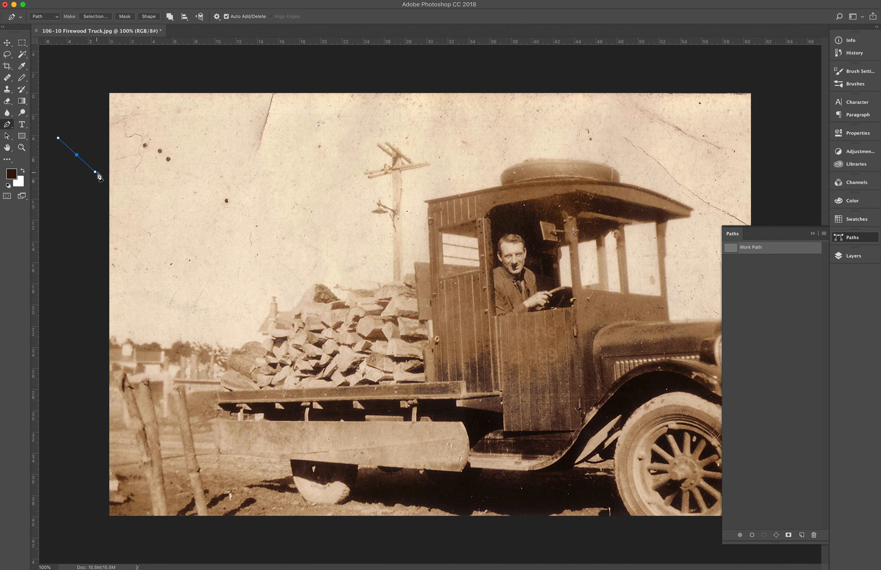
{"action": "left_click", "coordinate": [378, 145]}
{"action": "left_click_drag", "start_coordinate": [378, 145], "coordinate": [505, 86]}
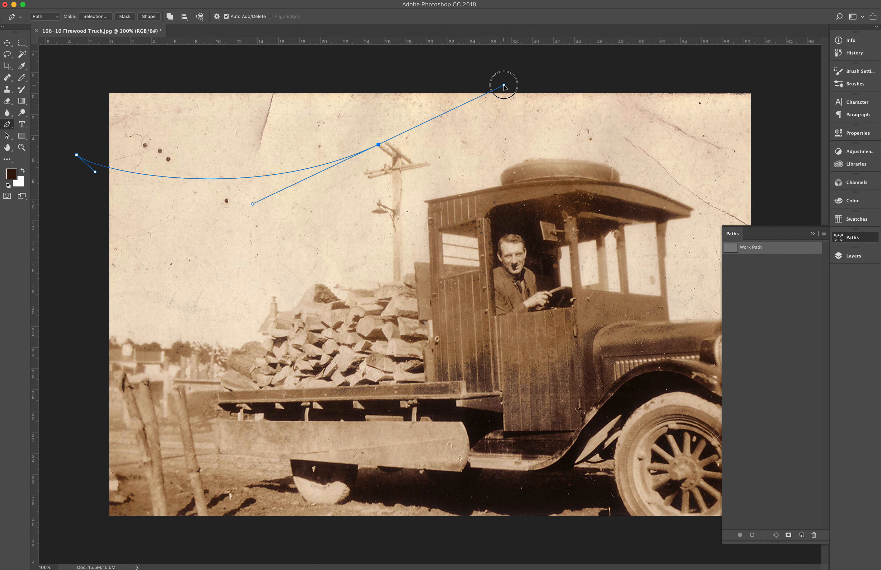
{"action": "left_click_drag", "start_coordinate": [504, 86], "coordinate": [505, 86]}
Step: Flatten the sag of the curve with the Direct Selection tool by adjusting the direction handles of both endpoints, and deselect it
{"action": "left_click", "coordinate": [7, 137]}
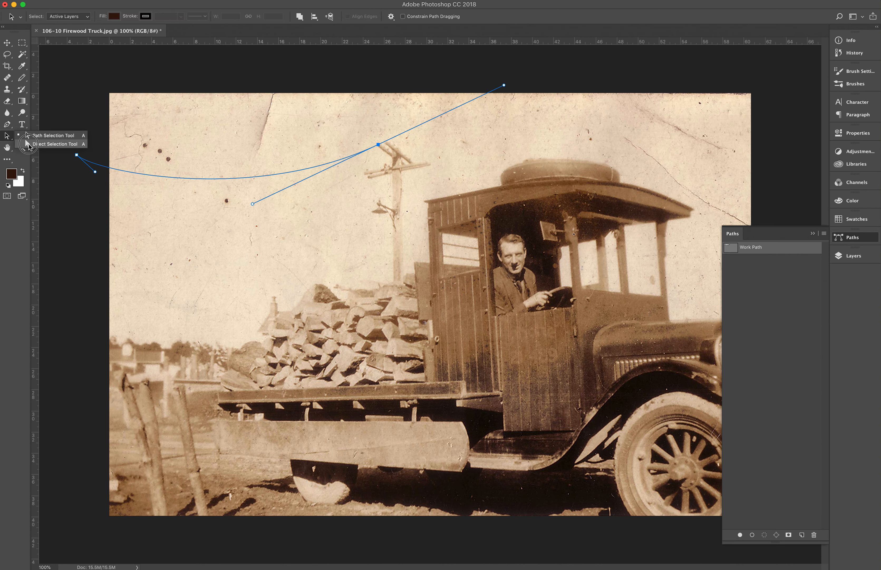
{"action": "left_click", "coordinate": [31, 147]}
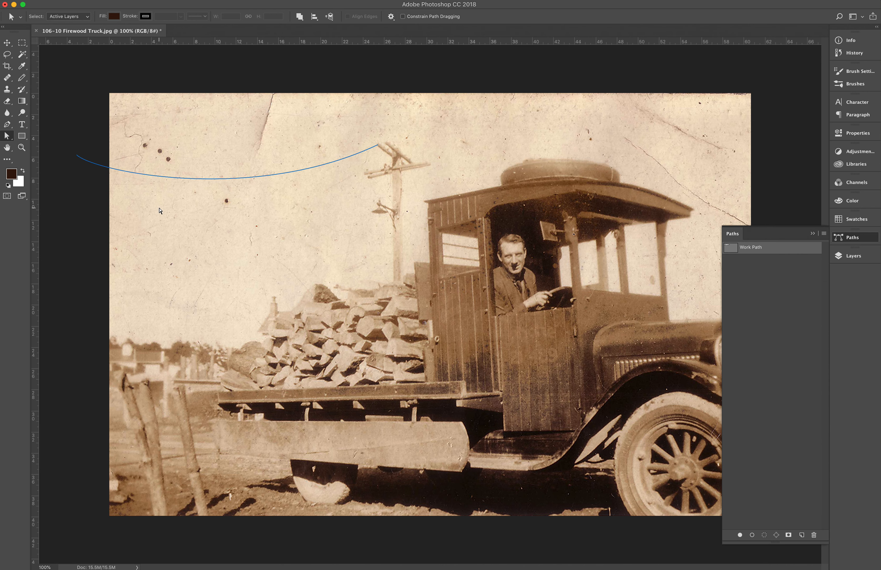
{"action": "left_click", "coordinate": [172, 180]}
{"action": "mouse_move", "coordinate": [253, 204]}
{"action": "left_mouse_down"}
{"action": "mouse_move", "coordinate": [283, 193]}
{"action": "mouse_move", "coordinate": [256, 197]}
{"action": "left_mouse_up"}
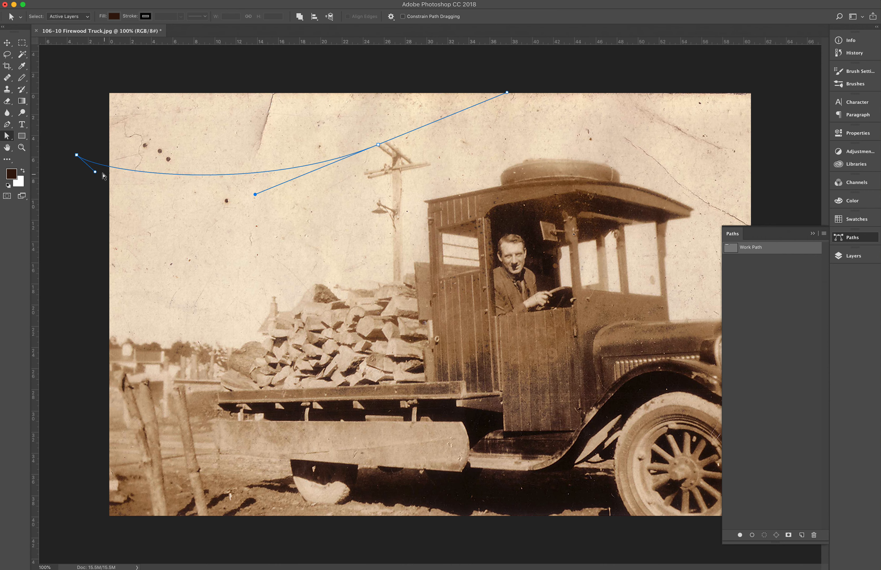
{"action": "left_click_drag", "start_coordinate": [95, 172], "coordinate": [126, 170]}
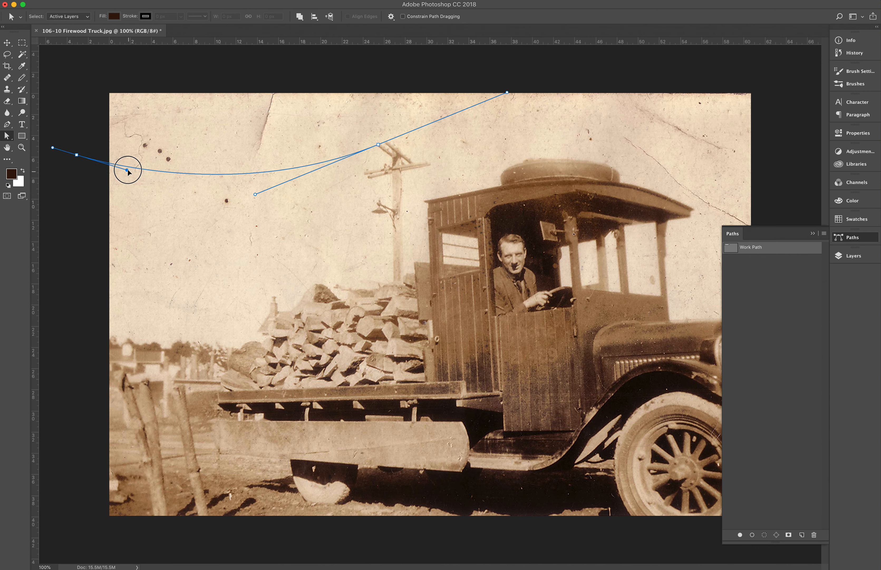
{"action": "left_click_drag", "start_coordinate": [255, 193], "coordinate": [272, 186]}
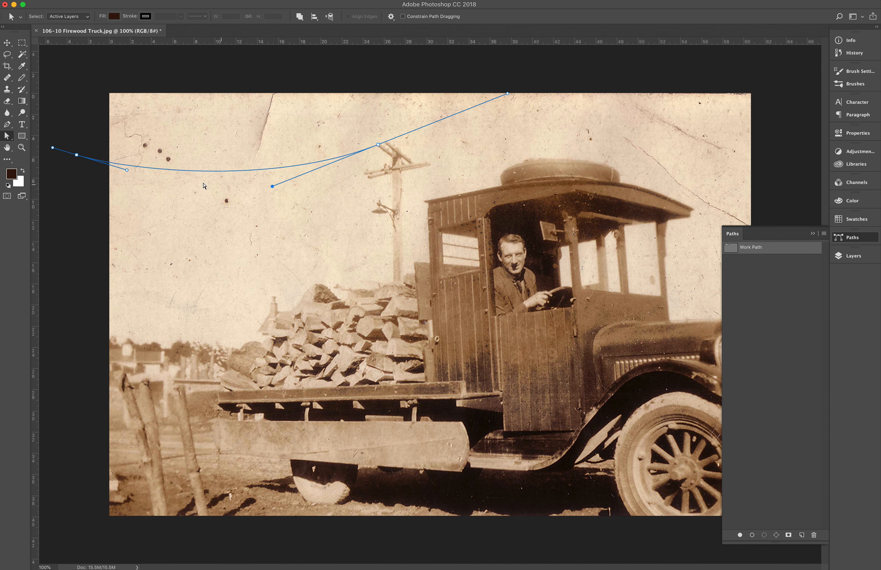
{"action": "left_click_drag", "start_coordinate": [127, 170], "coordinate": [132, 176]}
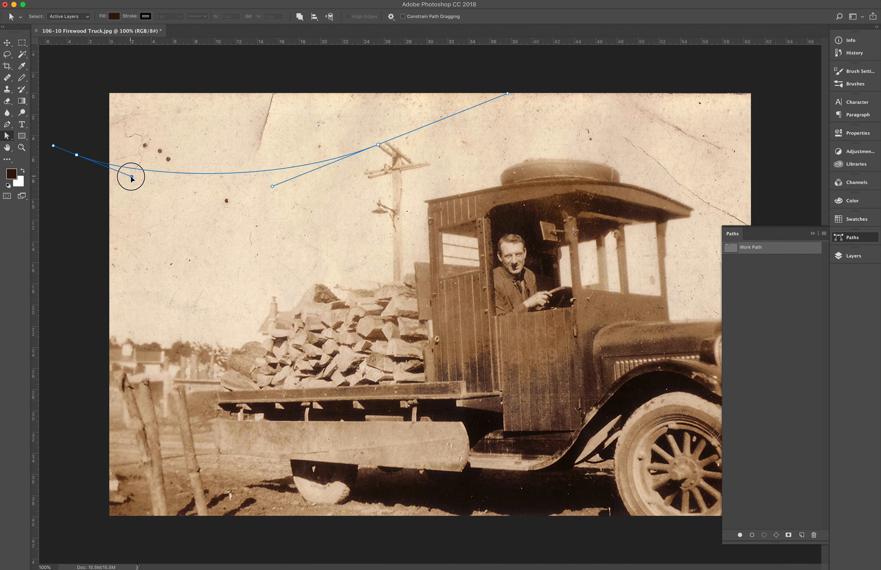
{"action": "left_click", "coordinate": [272, 186]}
{"action": "left_click", "coordinate": [77, 154]}
{"action": "left_click", "coordinate": [132, 176]}
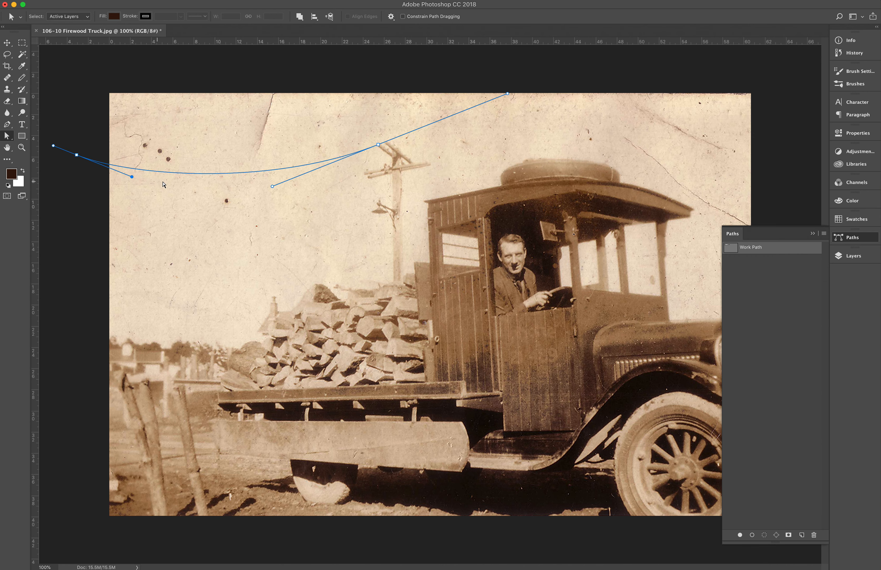
{"action": "left_click", "coordinate": [178, 216]}
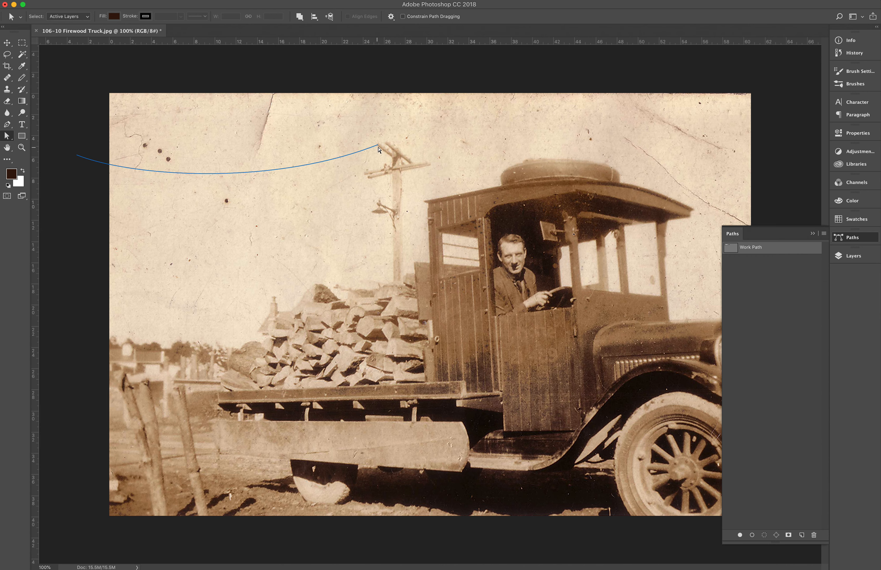
Step: Reselect the curve and add an anchor point at its lowest point, near the middle
{"action": "left_click", "coordinate": [154, 175]}
{"action": "left_click", "coordinate": [132, 176]}
{"action": "left_click", "coordinate": [77, 155]}
{"action": "left_click", "coordinate": [7, 124]}
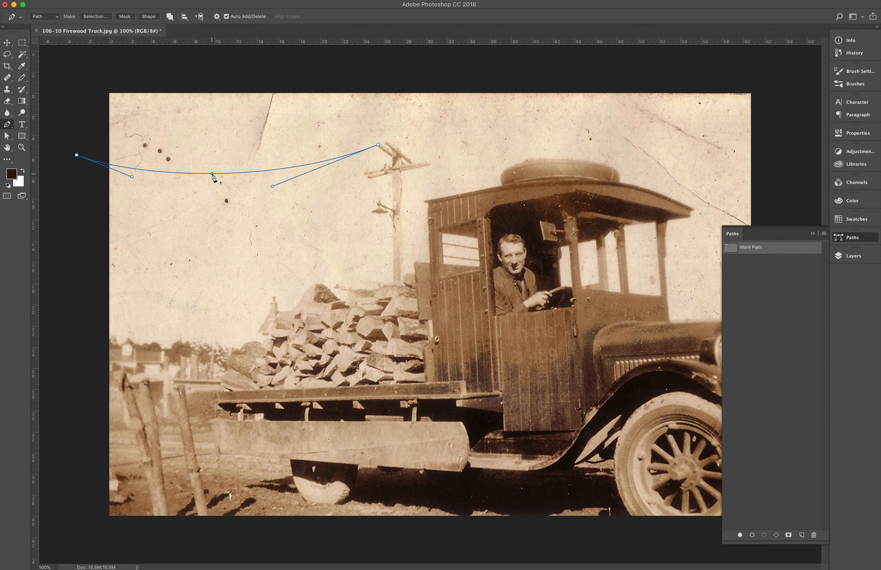
{"action": "left_click", "coordinate": [212, 174]}
Step: Tilt the new middle anchor's direction handles so the path bends into an S-shape, and deselect it
{"action": "left_click_drag", "start_coordinate": [9, 139], "coordinate": [22, 147]}
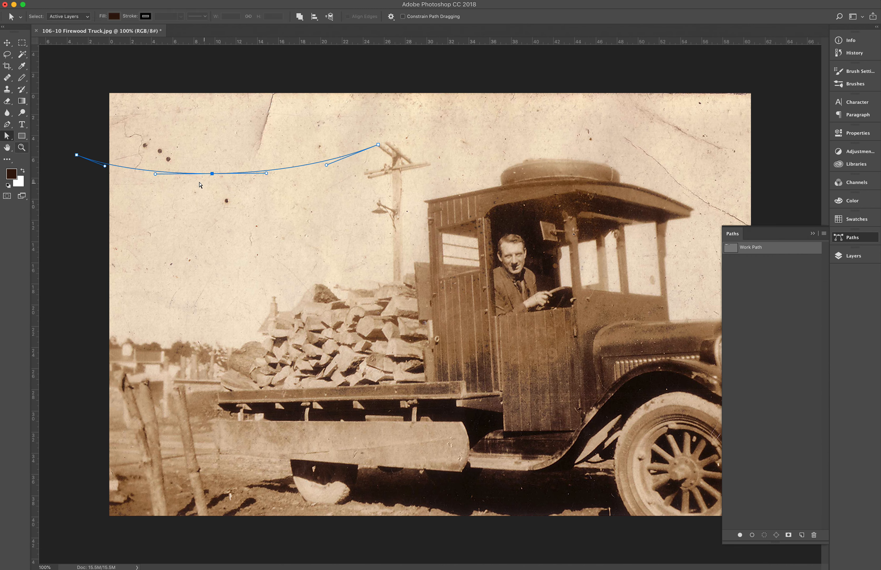
{"action": "left_click_drag", "start_coordinate": [156, 173], "coordinate": [180, 185]}
{"action": "left_click", "coordinate": [265, 155]}
{"action": "left_click_drag", "start_coordinate": [264, 155], "coordinate": [251, 158]}
{"action": "left_click", "coordinate": [219, 208]}
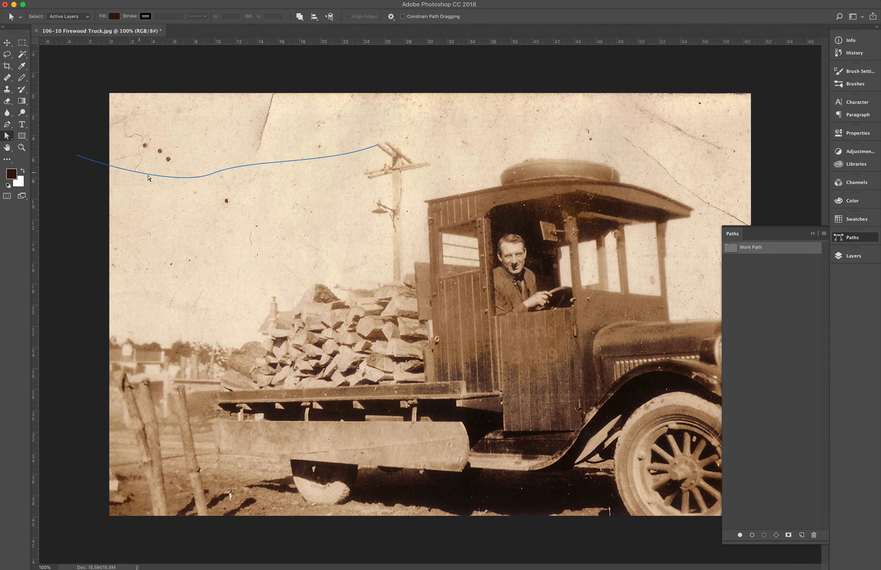
Step: Delete the middle anchor and the remaining points of the path
{"action": "left_click", "coordinate": [211, 174]}
{"action": "key", "text": "BackSpace"}
{"action": "key", "text": "BackSpace"}
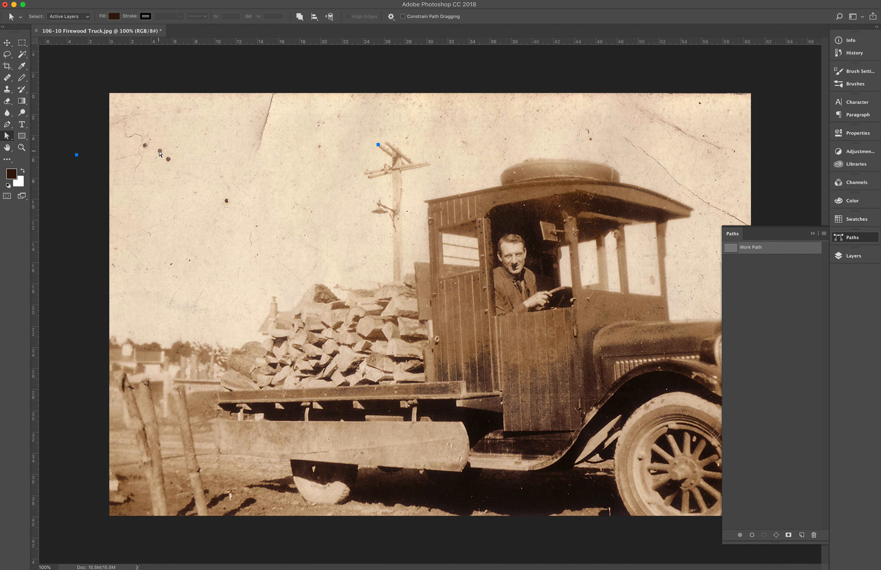
Step: Draw a new sagging path with three smooth anchors: outside the left photo edge, mid-sky and the pole's upper crossarm, and deselect it
{"action": "left_click", "coordinate": [11, 124]}
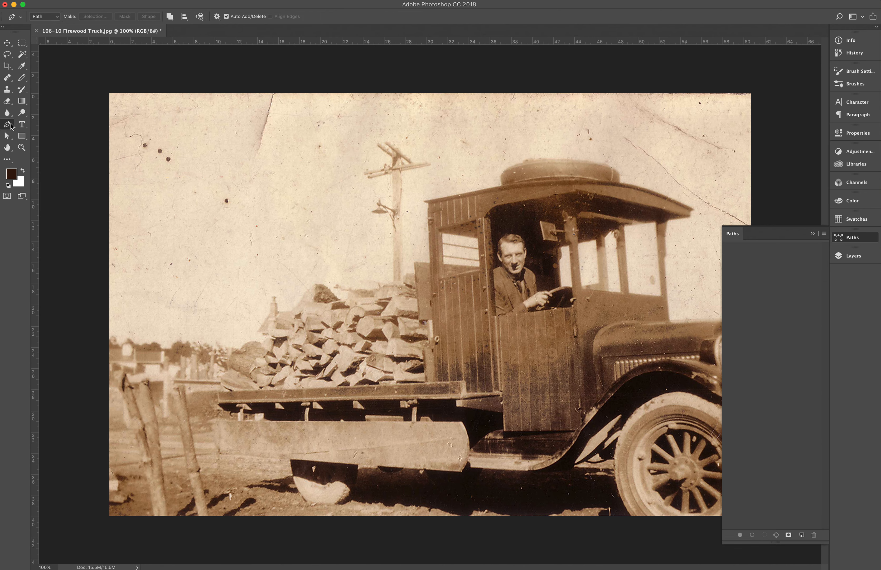
{"action": "left_click_drag", "start_coordinate": [81, 156], "coordinate": [102, 173]}
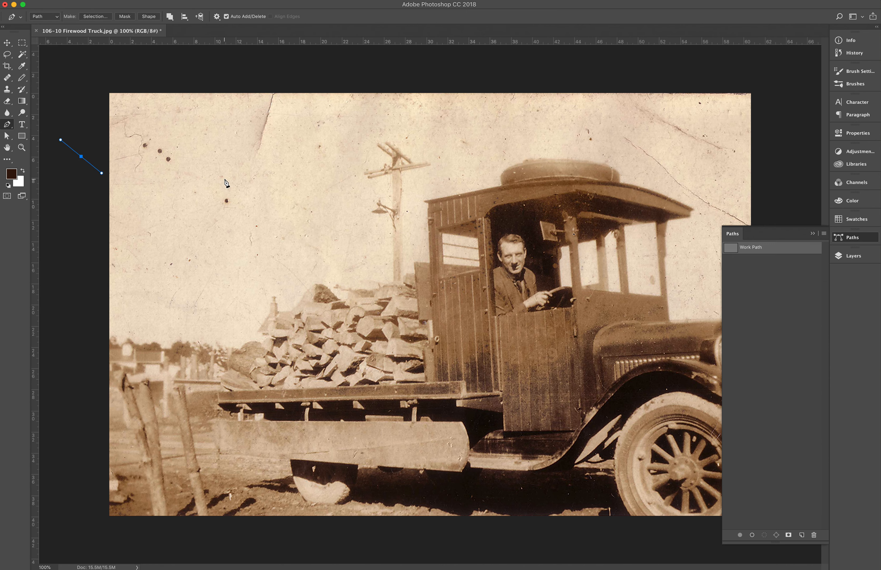
{"action": "left_click_drag", "start_coordinate": [224, 179], "coordinate": [248, 177]}
{"action": "left_click_drag", "start_coordinate": [377, 143], "coordinate": [398, 136]}
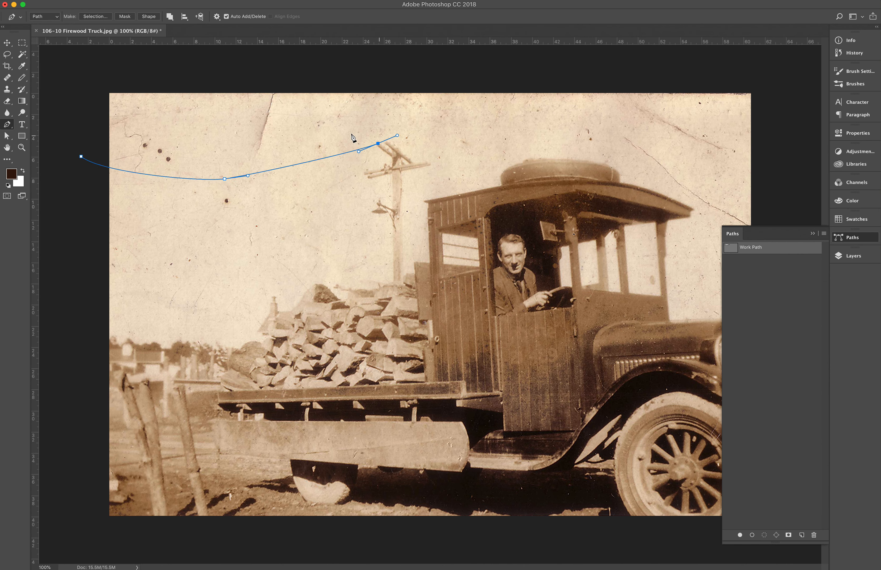
{"action": "left_click", "coordinate": [7, 136]}
{"action": "left_click", "coordinate": [164, 218]}
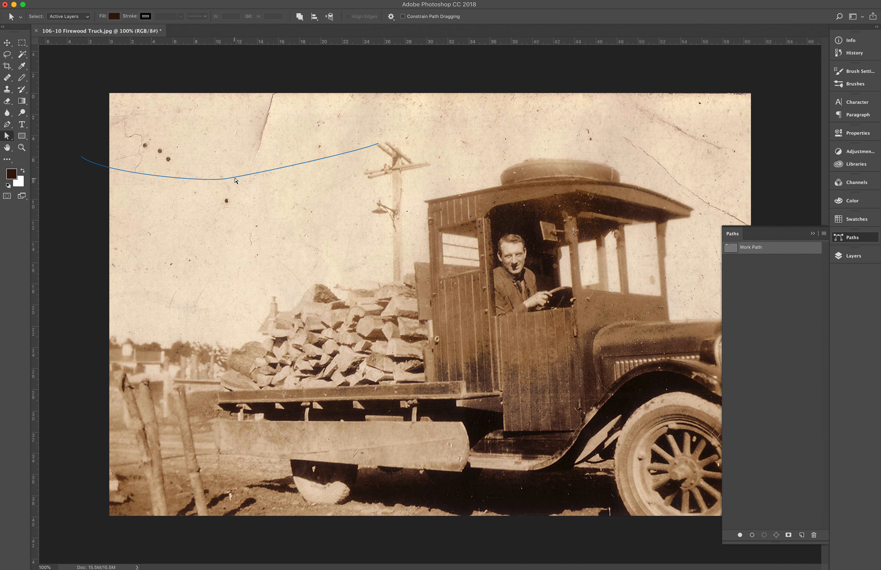
Step: Adjust the middle anchor's direction handle on the pole side, inspect the left segment, and select the middle anchor
{"action": "left_click", "coordinate": [210, 180]}
{"action": "left_click", "coordinate": [218, 188]}
{"action": "left_click", "coordinate": [212, 181]}
{"action": "left_click_drag", "start_coordinate": [249, 176], "coordinate": [249, 180]}
{"action": "left_click", "coordinate": [222, 196]}
{"action": "left_click", "coordinate": [150, 173]}
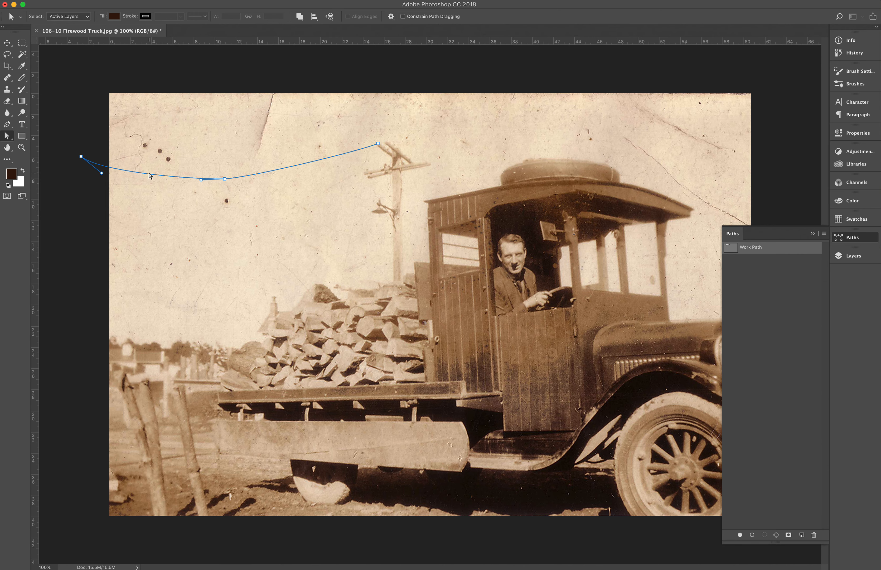
{"action": "left_click", "coordinate": [226, 179]}
Step: Remove the middle anchor from the path with the Pen tool, leaving one curved segment between the two endpoints
{"action": "left_click", "coordinate": [9, 127]}
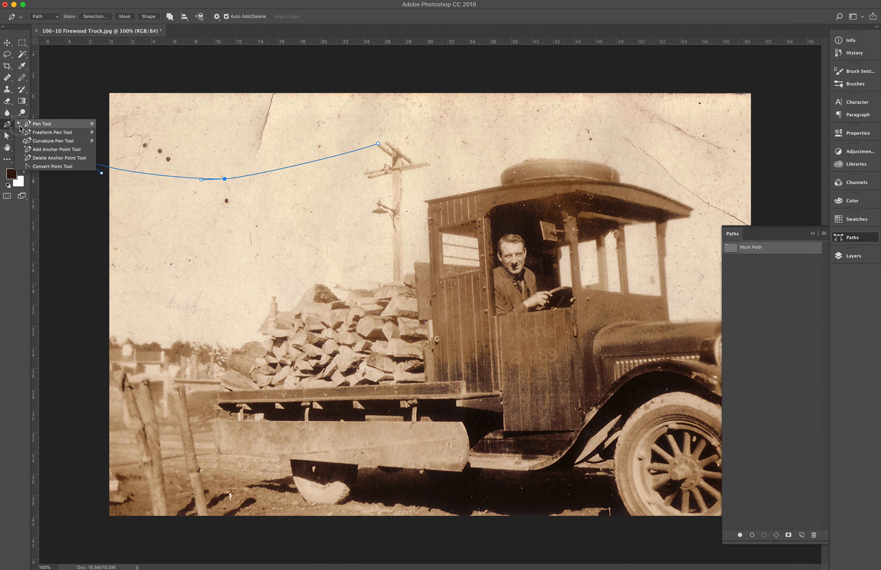
{"action": "left_click", "coordinate": [28, 159]}
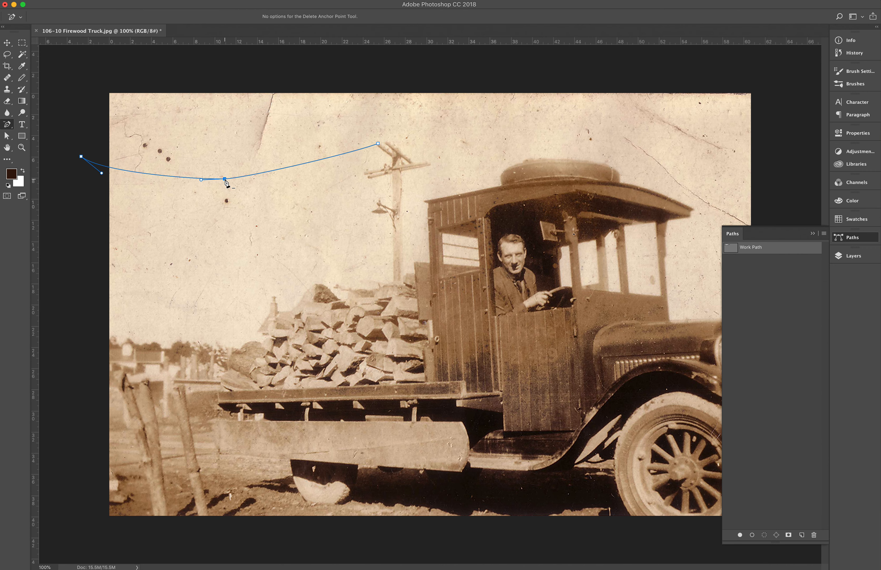
{"action": "left_click", "coordinate": [12, 125]}
{"action": "left_click", "coordinate": [42, 124]}
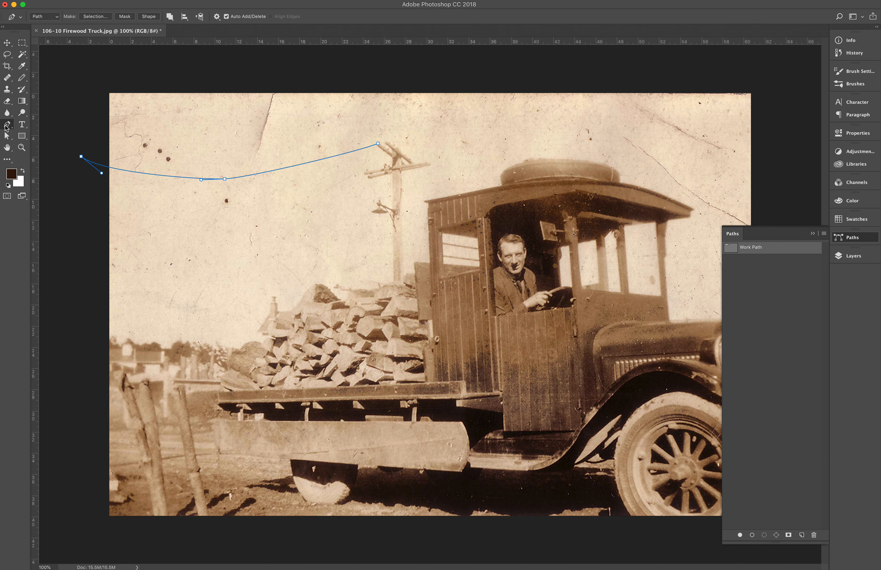
{"action": "left_click", "coordinate": [7, 125]}
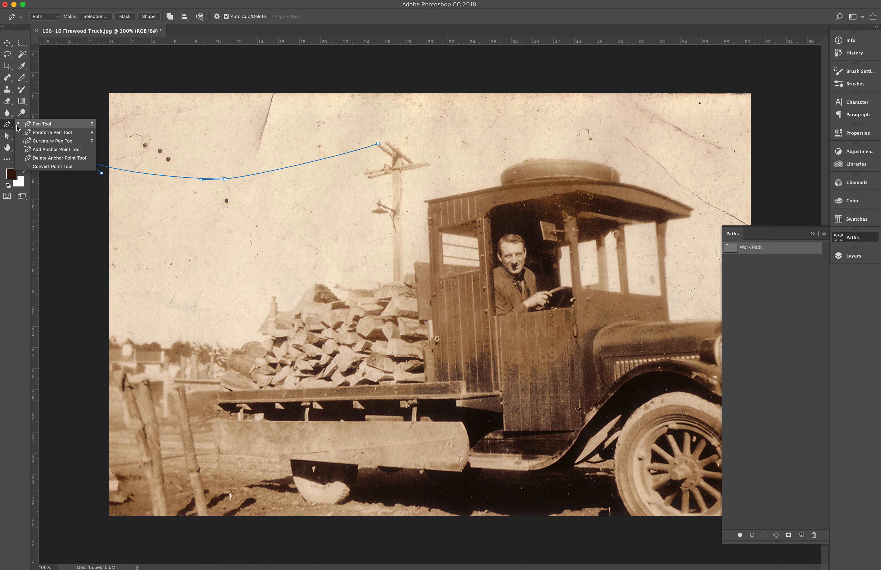
{"action": "left_click", "coordinate": [48, 123]}
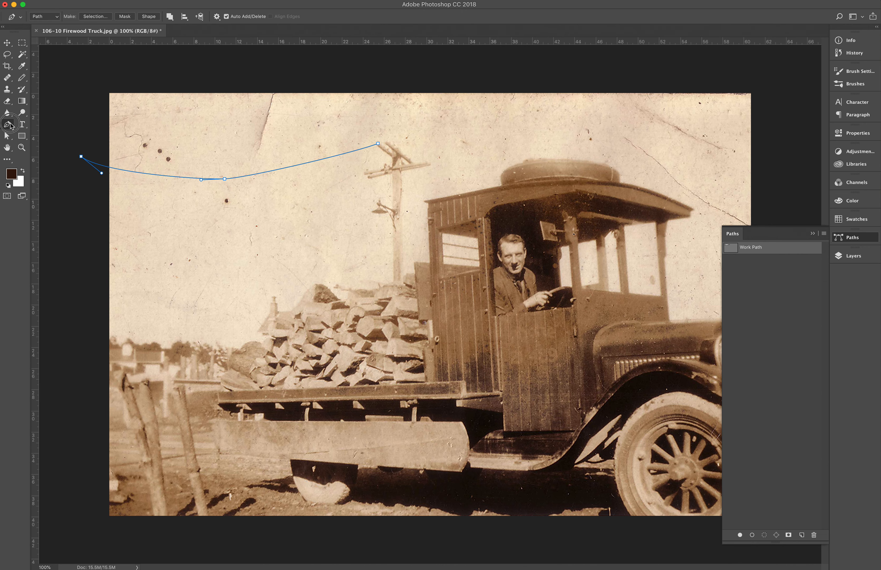
{"action": "left_click", "coordinate": [224, 178]}
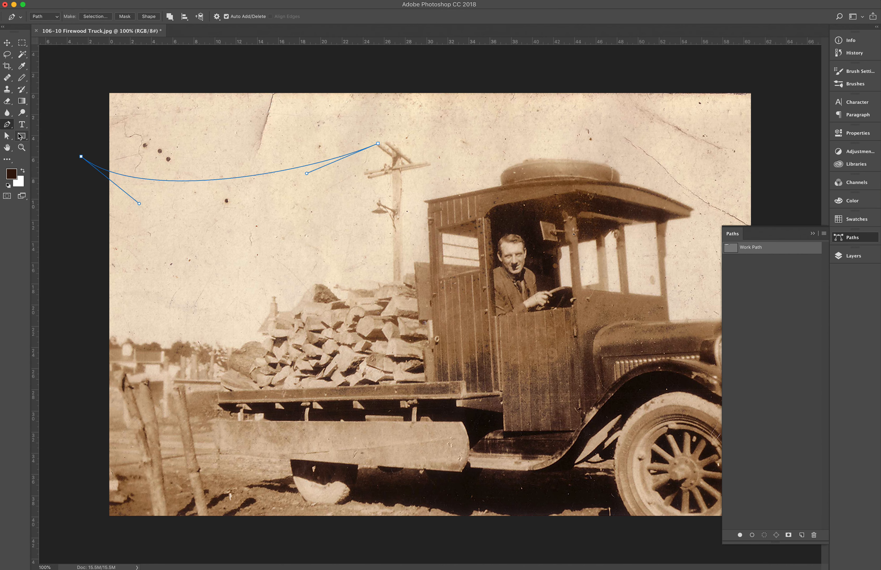
Step: Reshape the segment into a smooth, even sag by adjusting both endpoints' direction handles, and deselect the path
{"action": "left_click", "coordinate": [7, 135]}
{"action": "left_click_drag", "start_coordinate": [139, 203], "coordinate": [138, 195]}
{"action": "left_click_drag", "start_coordinate": [306, 173], "coordinate": [279, 184]}
{"action": "left_click_drag", "start_coordinate": [138, 196], "coordinate": [141, 189]}
{"action": "left_click_drag", "start_coordinate": [278, 183], "coordinate": [283, 188]}
{"action": "left_click", "coordinate": [160, 144]}
Step: Draw a separate wavy path with several smooth anchors in the sky below the wire curve, above the firewood
{"action": "left_click", "coordinate": [7, 124]}
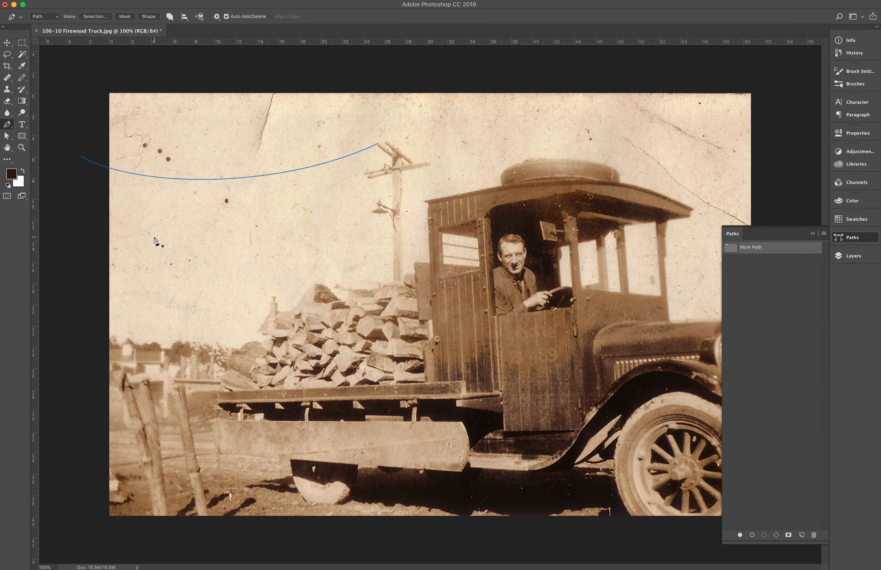
{"action": "mouse_move", "coordinate": [147, 236]}
{"action": "left_mouse_down"}
{"action": "mouse_move", "coordinate": [153, 224]}
{"action": "mouse_move", "coordinate": [179, 236]}
{"action": "mouse_move", "coordinate": [183, 274]}
{"action": "mouse_move", "coordinate": [220, 266]}
{"action": "left_mouse_up"}
{"action": "left_click_drag", "start_coordinate": [227, 246], "coordinate": [325, 233]}
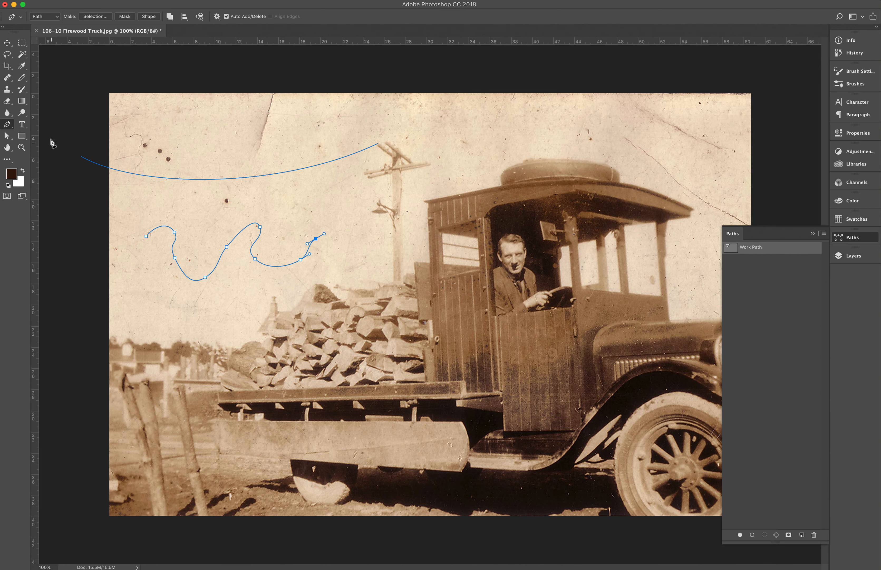
Step: Reshape the wavy path by adjusting the direction handles of its central anchor and the anchor next to its right end
{"action": "left_click", "coordinate": [6, 135]}
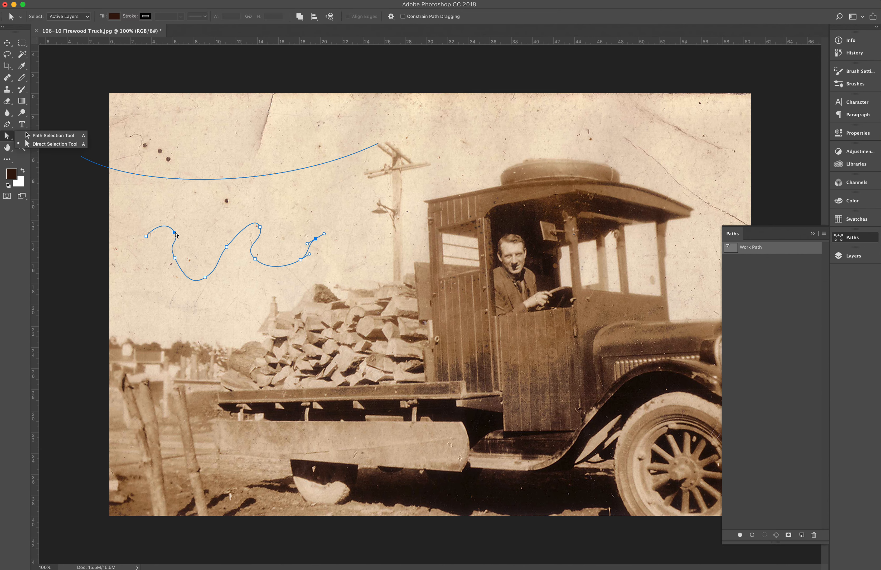
{"action": "left_click", "coordinate": [176, 236]}
{"action": "left_click", "coordinate": [174, 257]}
{"action": "left_click", "coordinate": [227, 247], "text": "shift"}
{"action": "left_click", "coordinate": [227, 247]}
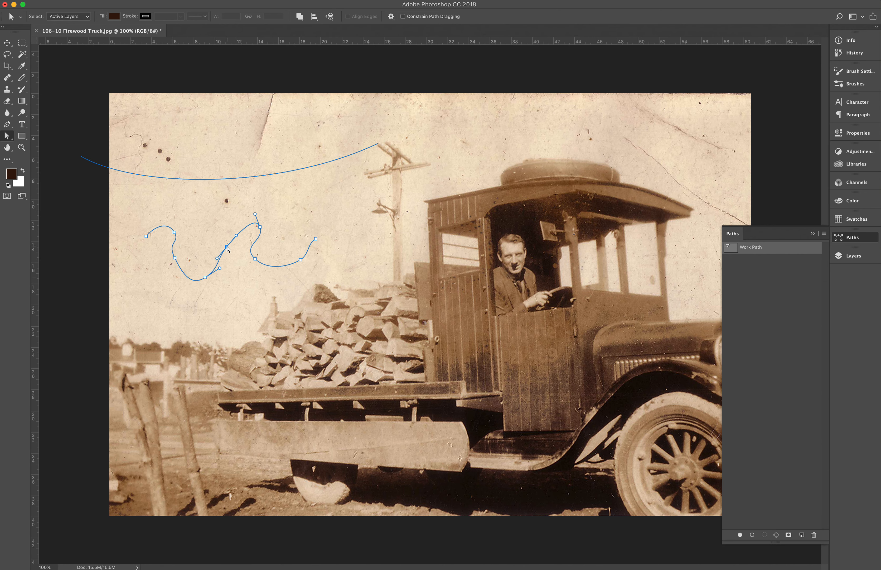
{"action": "mouse_move", "coordinate": [237, 238]}
{"action": "left_mouse_down"}
{"action": "mouse_move", "coordinate": [257, 250]}
{"action": "mouse_move", "coordinate": [241, 246]}
{"action": "left_mouse_up"}
{"action": "left_click", "coordinate": [300, 260]}
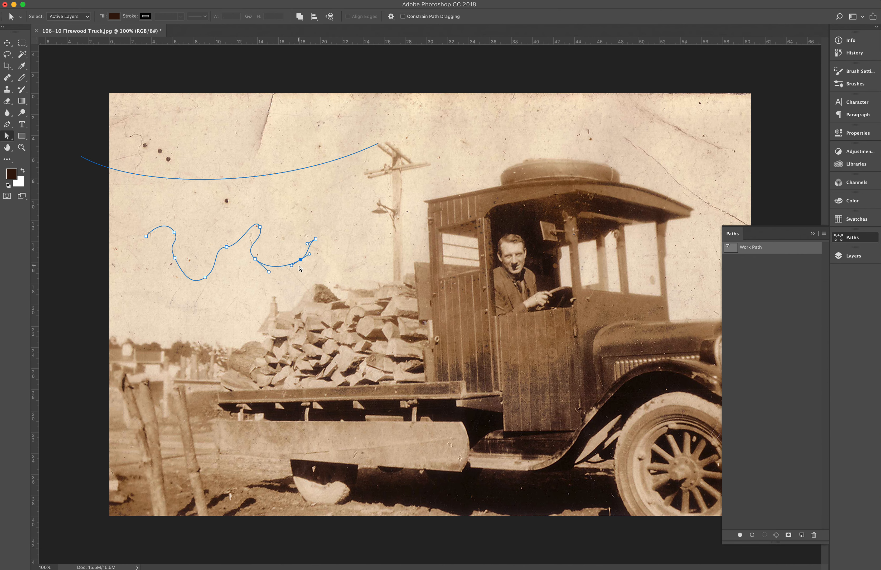
{"action": "left_click_drag", "start_coordinate": [292, 269], "coordinate": [288, 272]}
Step: Turn the anchor at the wave's left trough into a corner by swinging its forward direction handle up independently
{"action": "left_click", "coordinate": [205, 277]}
{"action": "left_click_drag", "start_coordinate": [221, 271], "coordinate": [224, 271]}
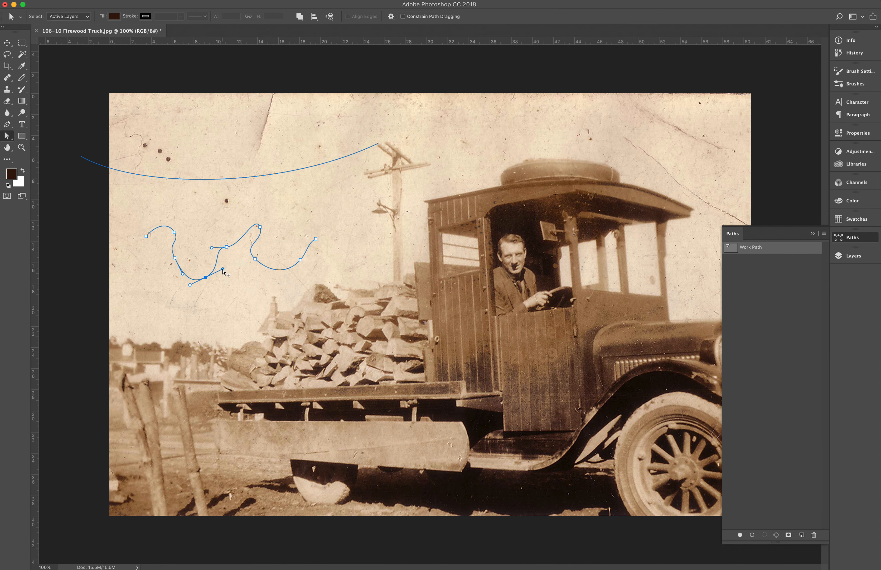
{"action": "left_click_drag", "start_coordinate": [223, 270], "coordinate": [198, 262]}
{"action": "left_click", "coordinate": [214, 287]}
{"action": "left_click", "coordinate": [205, 279]}
{"action": "left_click", "coordinate": [174, 258]}
Step: Convert the left trough's corner anchor back to a smooth point with the Convert Point tool, deselect the path, and reactivate the Pen tool
{"action": "left_click", "coordinate": [8, 127]}
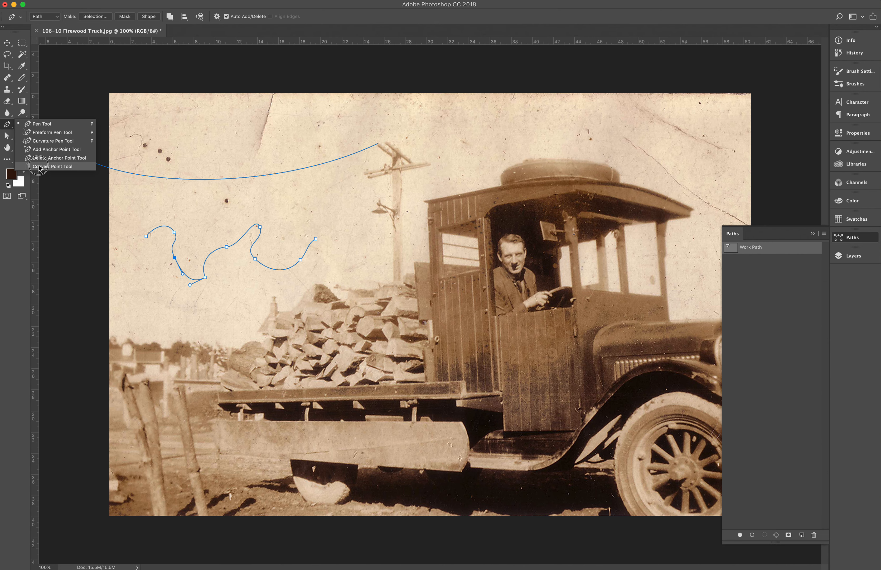
{"action": "left_click", "coordinate": [57, 166]}
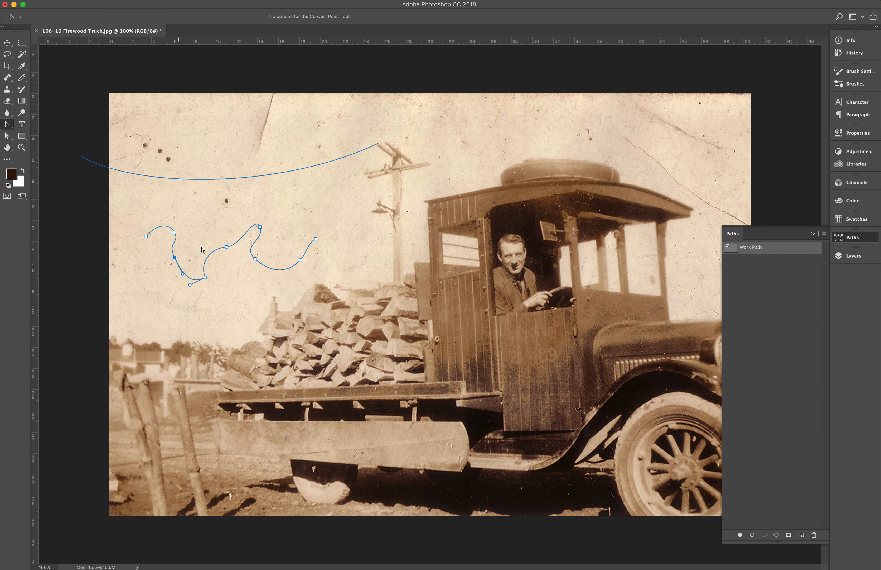
{"action": "mouse_move", "coordinate": [206, 278]}
{"action": "left_mouse_down"}
{"action": "mouse_move", "coordinate": [230, 267]}
{"action": "mouse_move", "coordinate": [221, 270]}
{"action": "left_mouse_up"}
{"action": "left_click", "coordinate": [162, 277]}
{"action": "left_click_drag", "start_coordinate": [8, 131], "coordinate": [37, 128]}
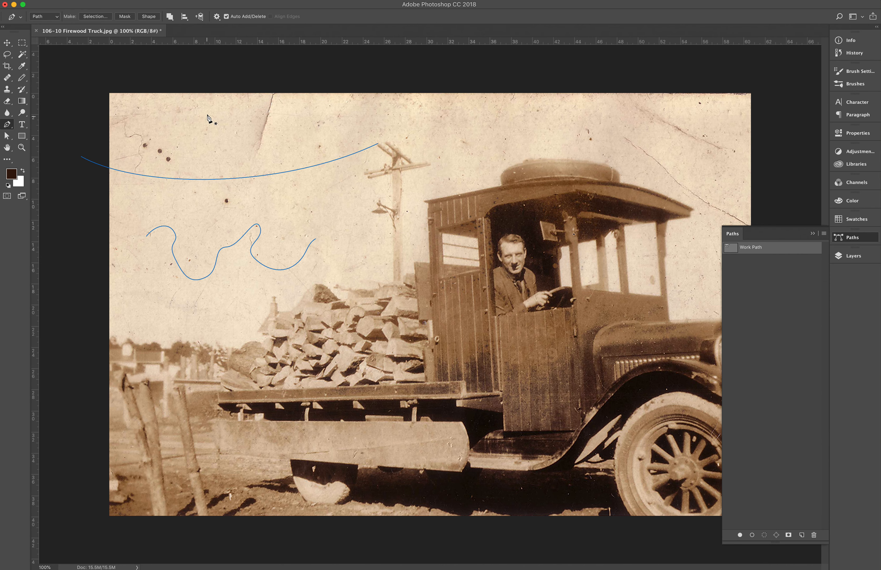
Step: Draw a closed irregular path with the Pen tool in the sky above the wire curve, mixing smooth and corner anchors
{"action": "left_click_drag", "start_coordinate": [208, 110], "coordinate": [246, 143]}
{"action": "left_click_drag", "start_coordinate": [213, 147], "coordinate": [200, 150]}
{"action": "left_click_drag", "start_coordinate": [181, 144], "coordinate": [176, 135]}
{"action": "left_click_drag", "start_coordinate": [159, 127], "coordinate": [173, 106]}
{"action": "left_click", "coordinate": [156, 113]}
{"action": "left_click", "coordinate": [195, 98]}
{"action": "left_click_drag", "start_coordinate": [210, 97], "coordinate": [224, 103]}
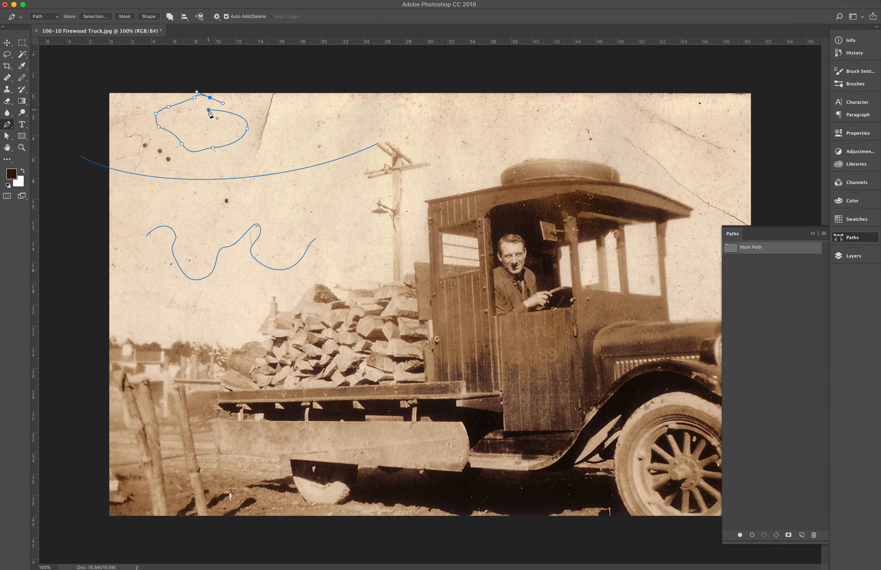
{"action": "left_click", "coordinate": [209, 110]}
Step: Make a new anti-aliased selection from the closed path with a feather radius of 0 pixels
{"action": "left_click", "coordinate": [825, 234]}
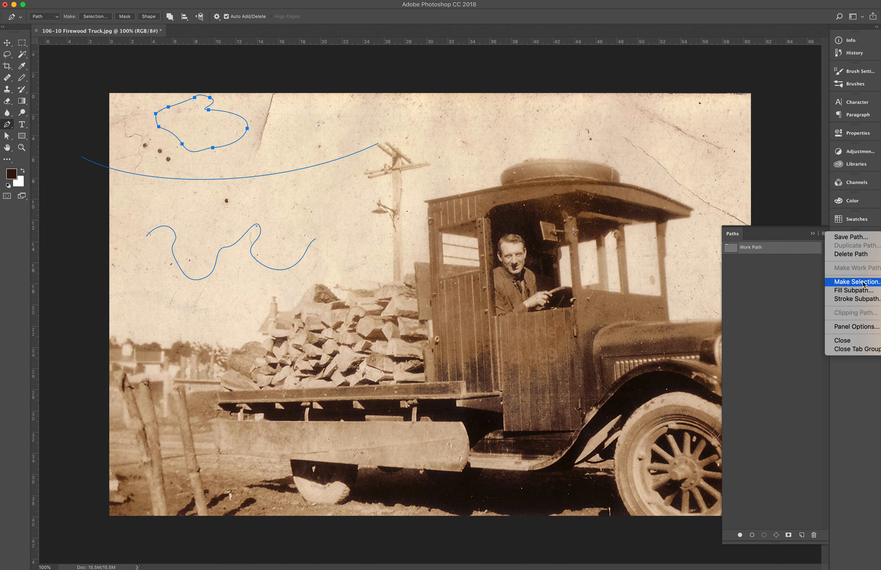
{"action": "left_click", "coordinate": [860, 281]}
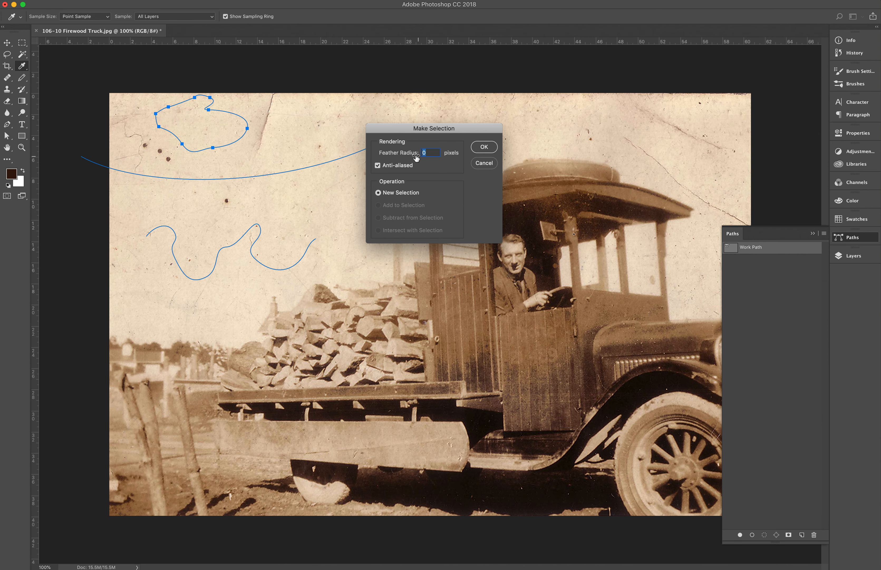
{"action": "left_click", "coordinate": [492, 149]}
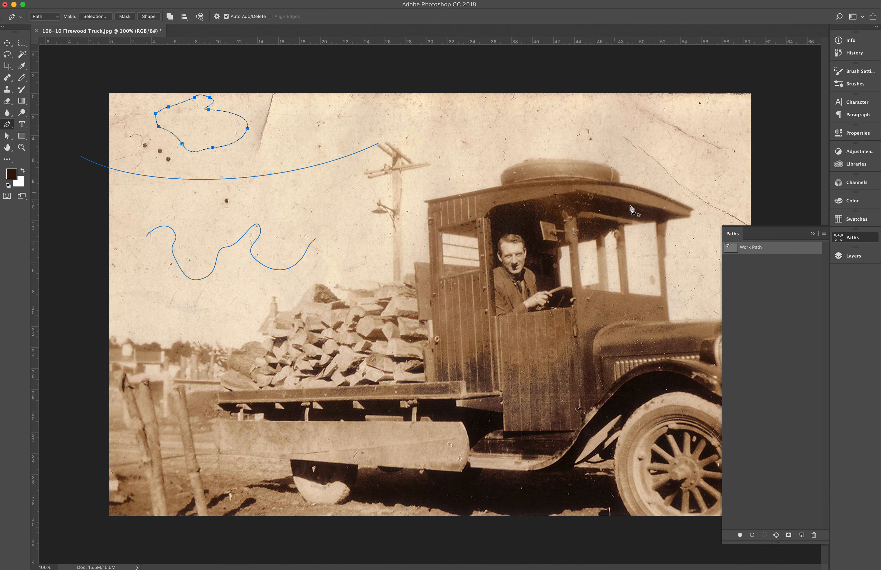
Step: Hide the work path to inspect the selection alone, then show the path again and deselect the selection
{"action": "left_click", "coordinate": [744, 291]}
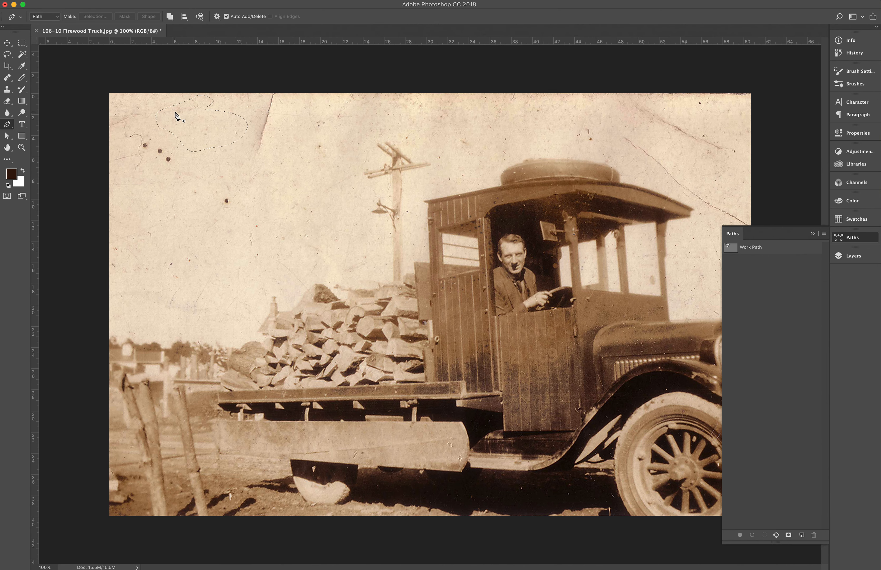
{"action": "left_click", "coordinate": [737, 249]}
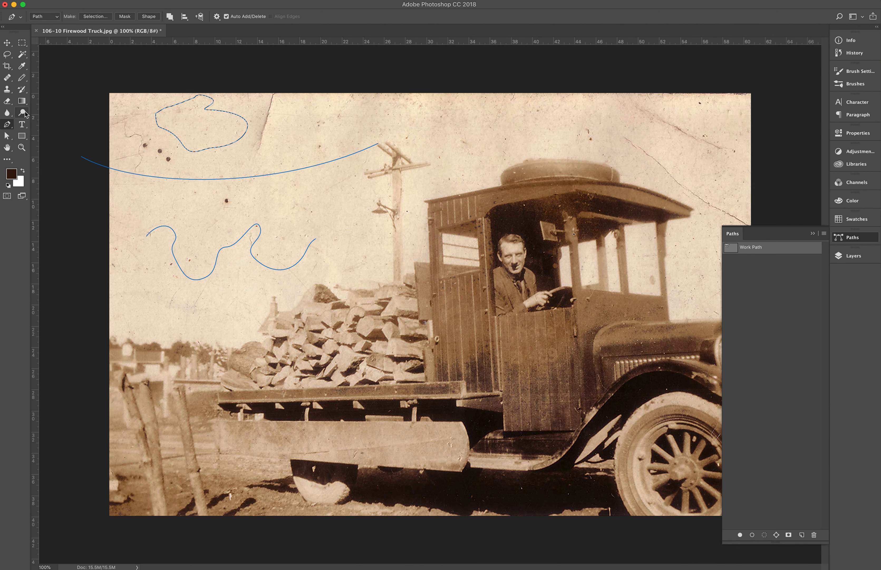
{"action": "key", "text": "super+d"}
Step: Delete the closed path and the wavy path with the Path Selection tool, keeping only the wire curve
{"action": "left_click", "coordinate": [6, 135]}
{"action": "left_click", "coordinate": [167, 108]}
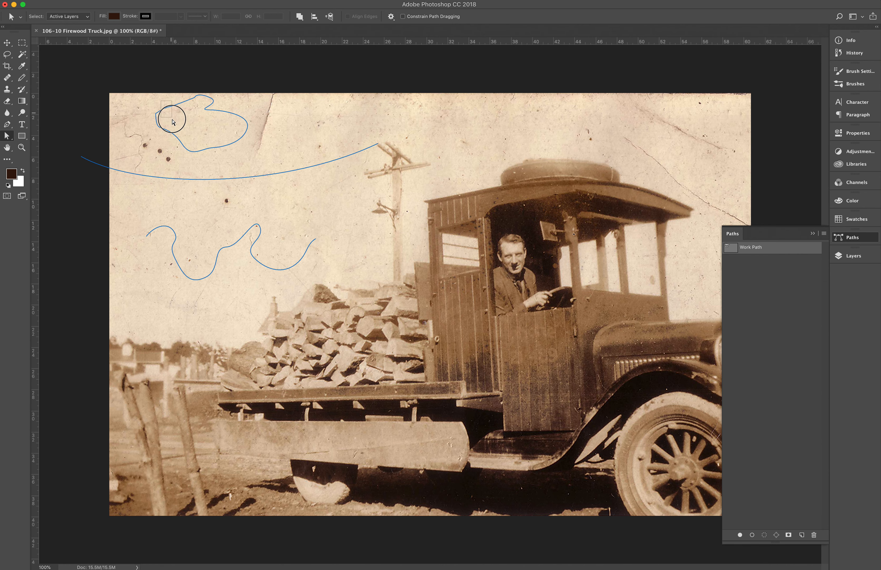
{"action": "left_click", "coordinate": [9, 136]}
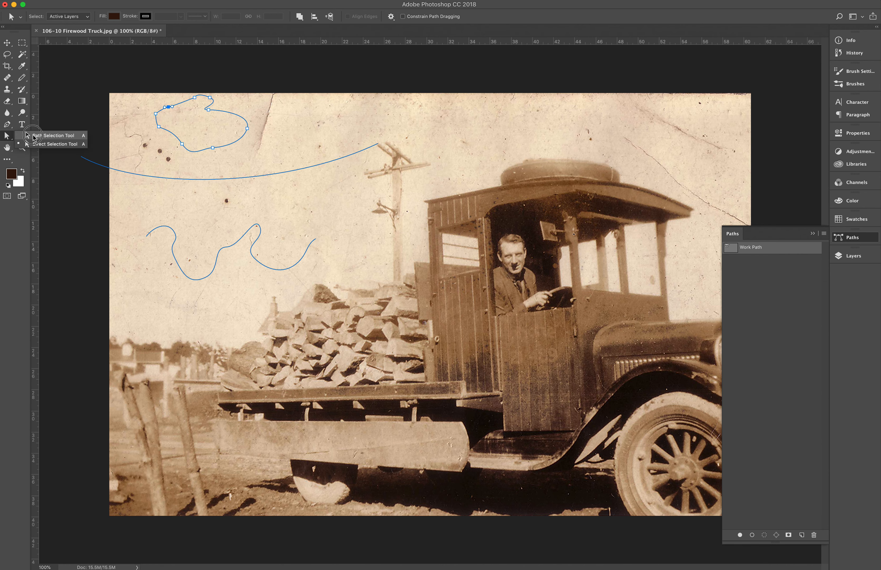
{"action": "left_click", "coordinate": [55, 143]}
{"action": "left_click", "coordinate": [178, 121]}
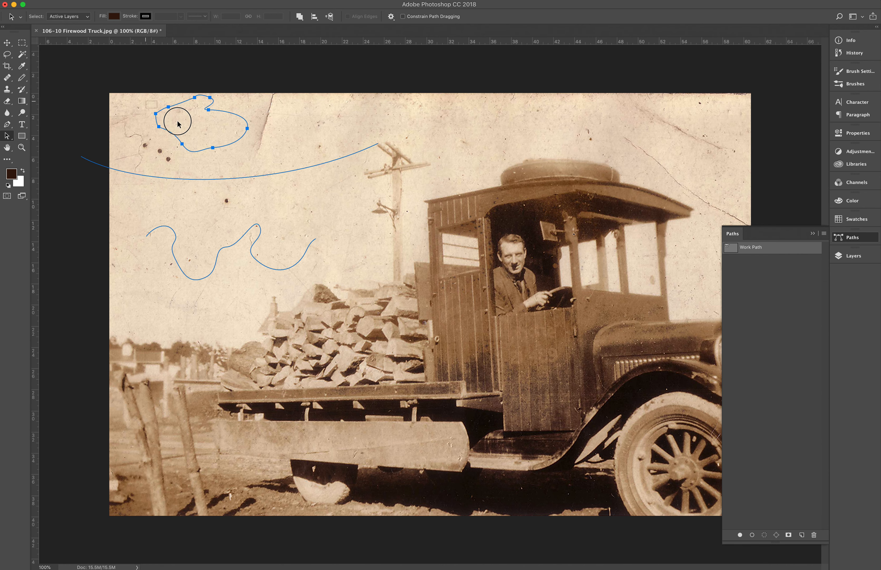
{"action": "key", "text": "Delete"}
{"action": "left_click_drag", "start_coordinate": [153, 216], "coordinate": [168, 248]}
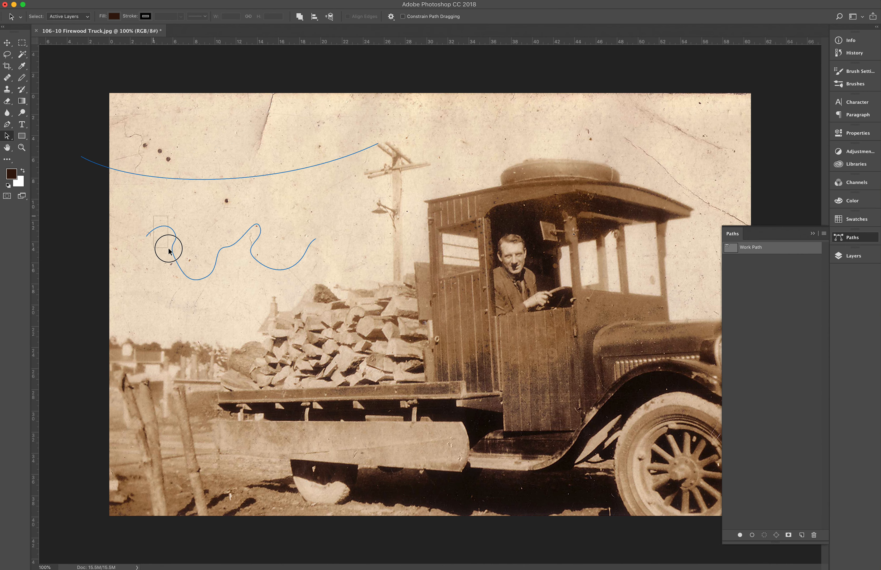
{"action": "key", "text": "Delete"}
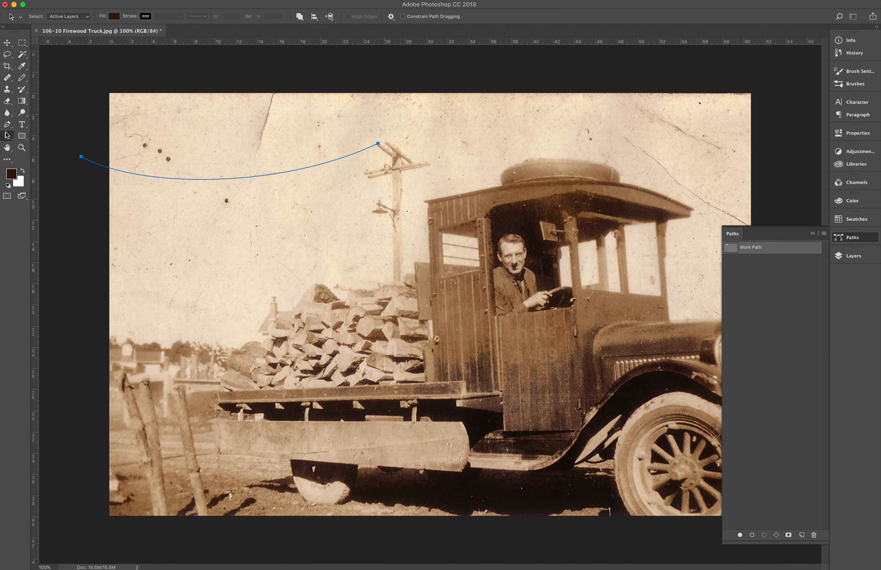
Step: Try the Direct Selection tool on the wire curve, then select the whole curve with the Path Selection tool
{"action": "left_click", "coordinate": [7, 135]}
{"action": "left_click", "coordinate": [29, 136]}
{"action": "left_click", "coordinate": [8, 136]}
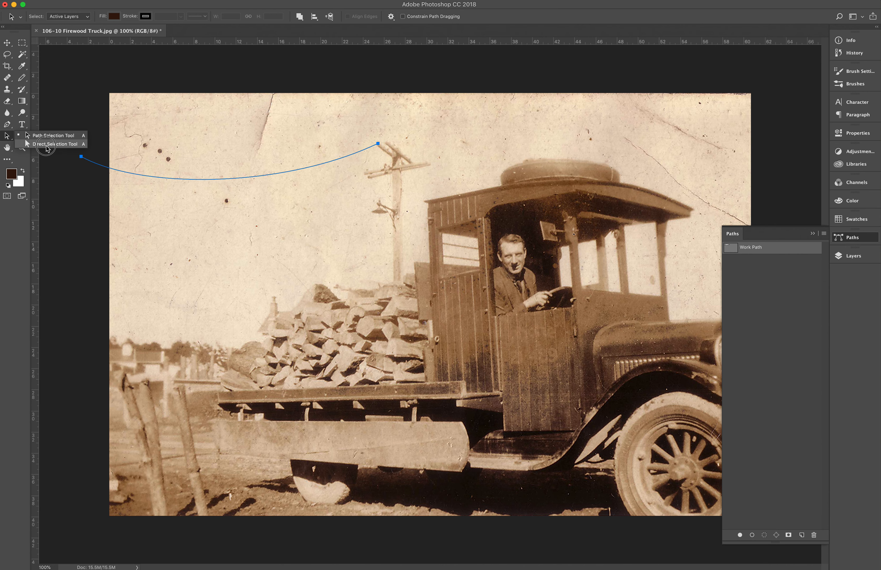
{"action": "left_click", "coordinate": [23, 144]}
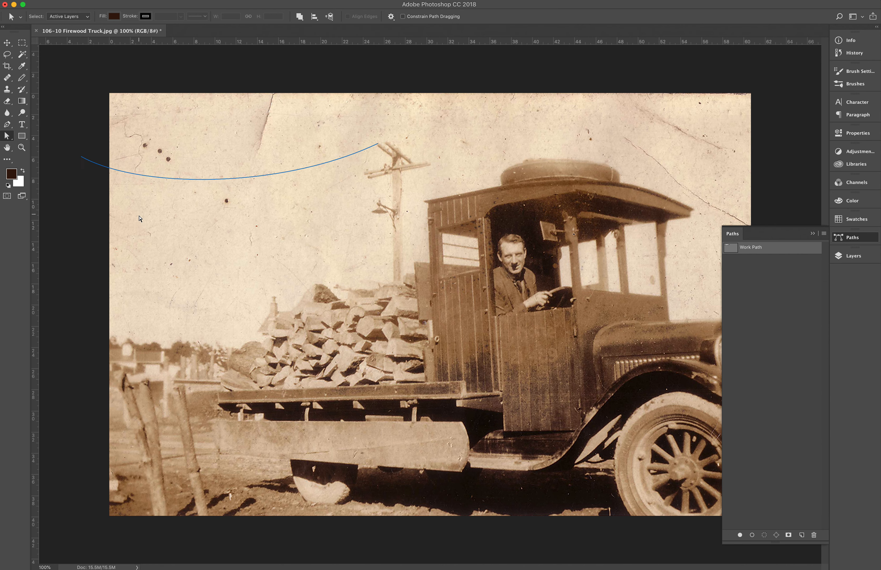
{"action": "left_click", "coordinate": [189, 180]}
{"action": "left_click", "coordinate": [8, 137]}
{"action": "left_click", "coordinate": [35, 135]}
{"action": "left_click", "coordinate": [145, 190]}
{"action": "left_click", "coordinate": [164, 181]}
{"action": "left_click", "coordinate": [825, 234]}
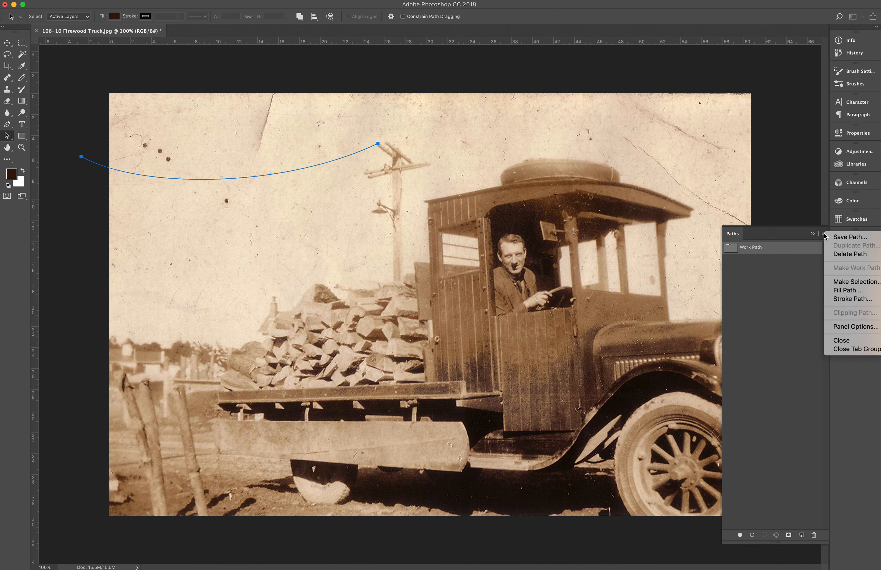
{"action": "left_click", "coordinate": [842, 237]}
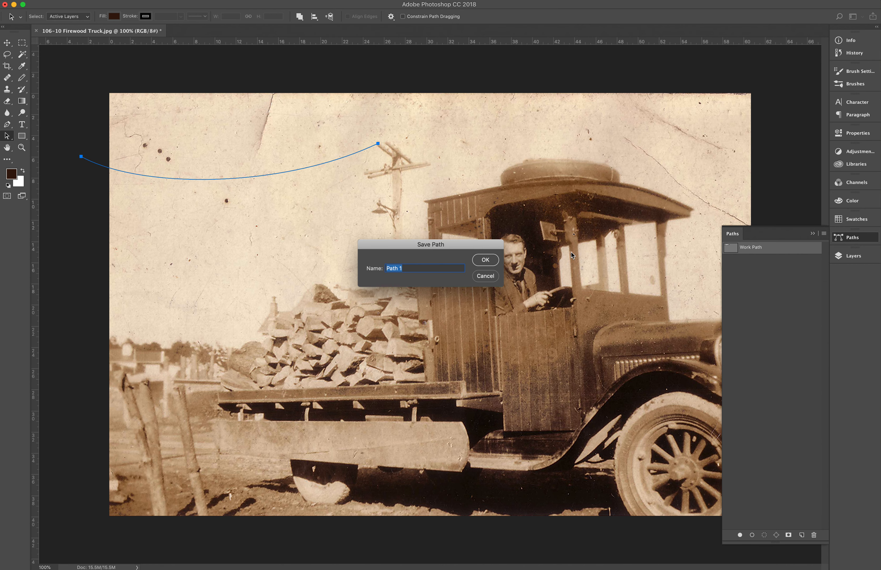
{"action": "left_click", "coordinate": [482, 276]}
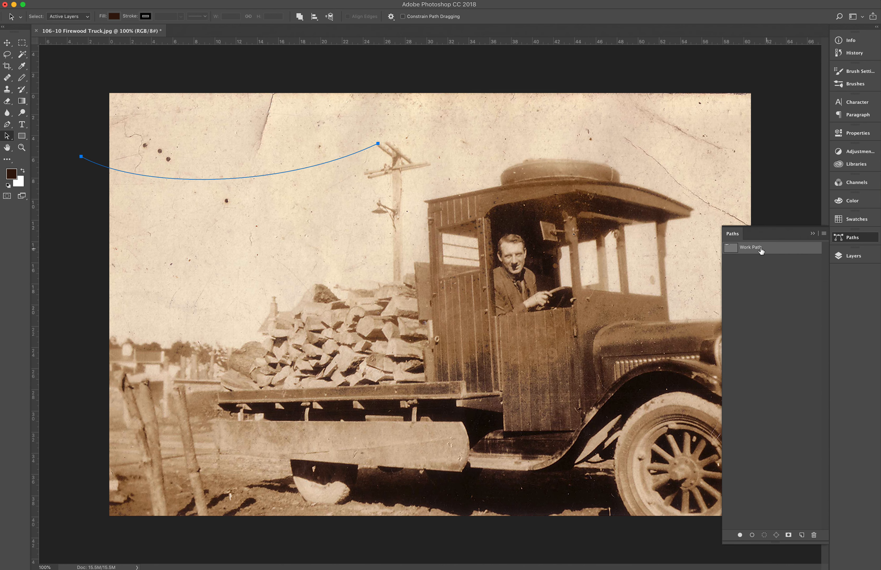
Step: Hide the work path to view the photo without it, then show the wire curve again
{"action": "left_click", "coordinate": [770, 321]}
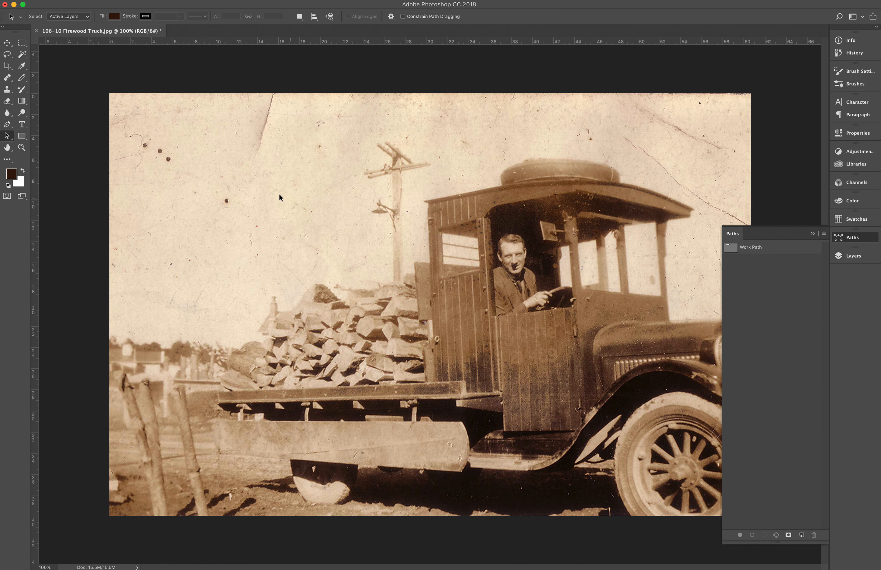
{"action": "left_click", "coordinate": [735, 251]}
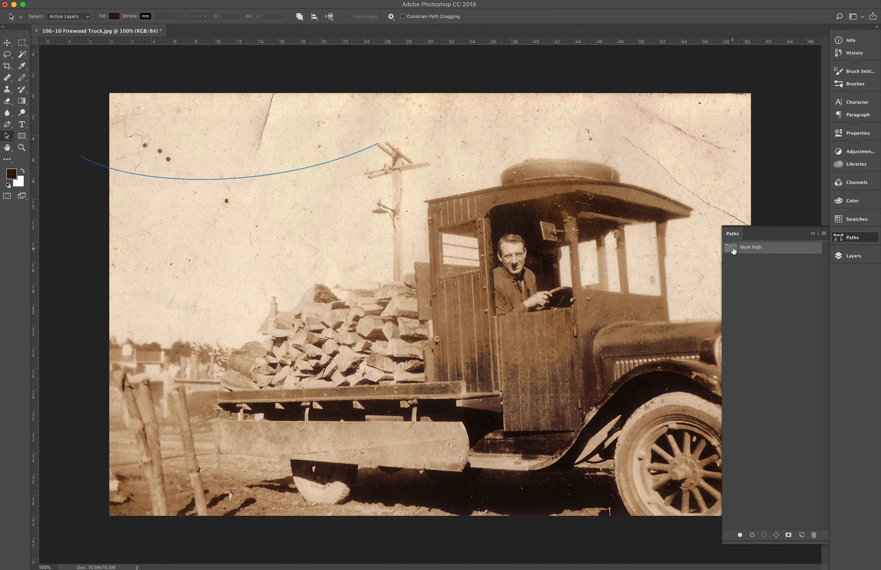
{"action": "left_click", "coordinate": [319, 163]}
Step: Hide the work path and sample a brown from the truck cab's rear wooden panel as the foreground color
{"action": "left_click", "coordinate": [756, 277]}
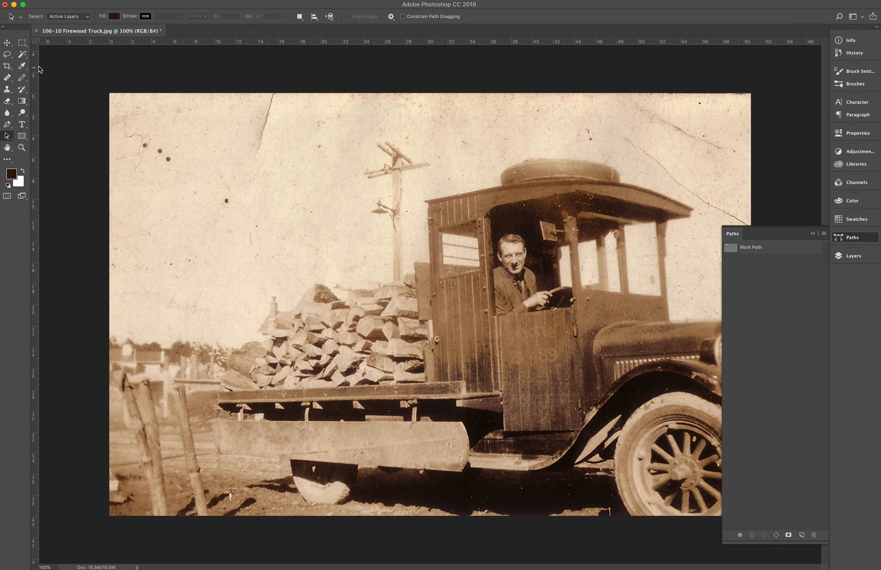
{"action": "left_click", "coordinate": [22, 66]}
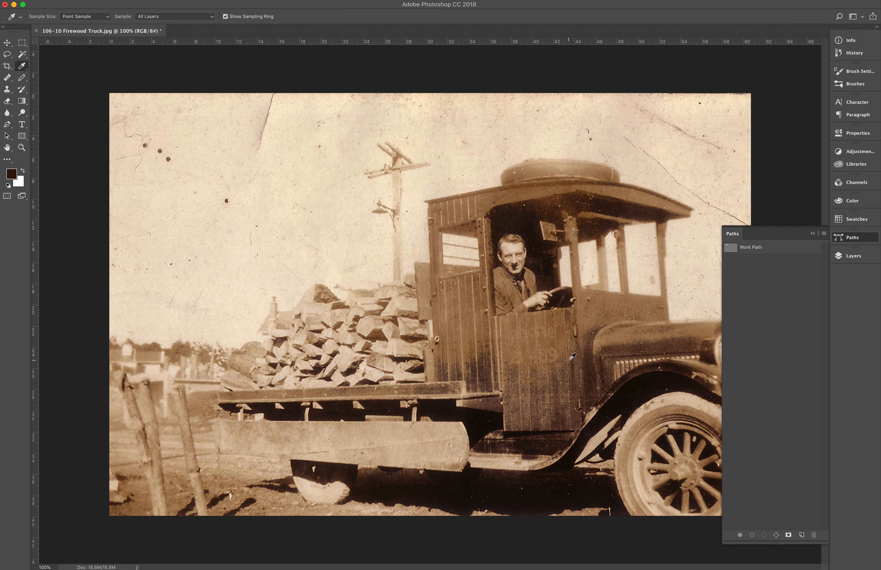
{"action": "left_click", "coordinate": [483, 361]}
Step: Activate the Pencil tool and raise its brush hardness to the maximum
{"action": "left_click", "coordinate": [23, 81]}
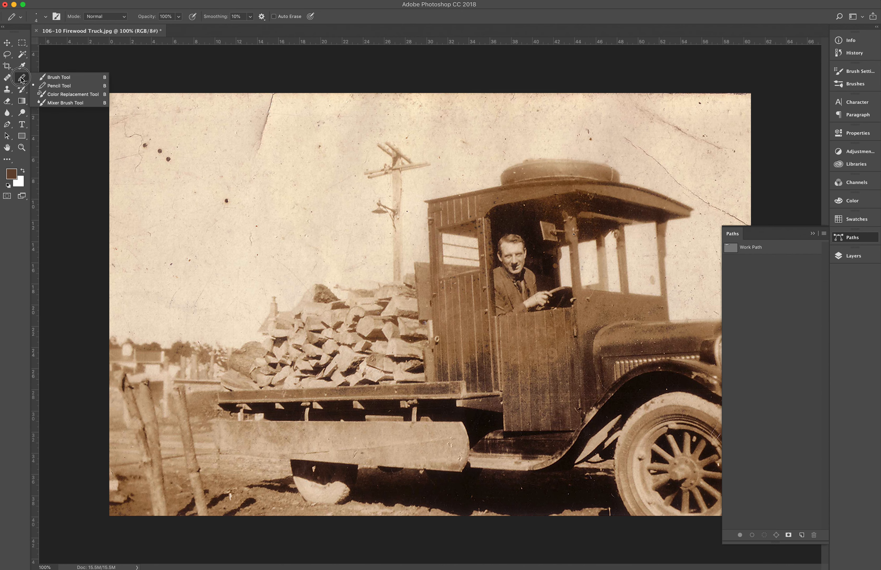
{"action": "left_click", "coordinate": [22, 80]}
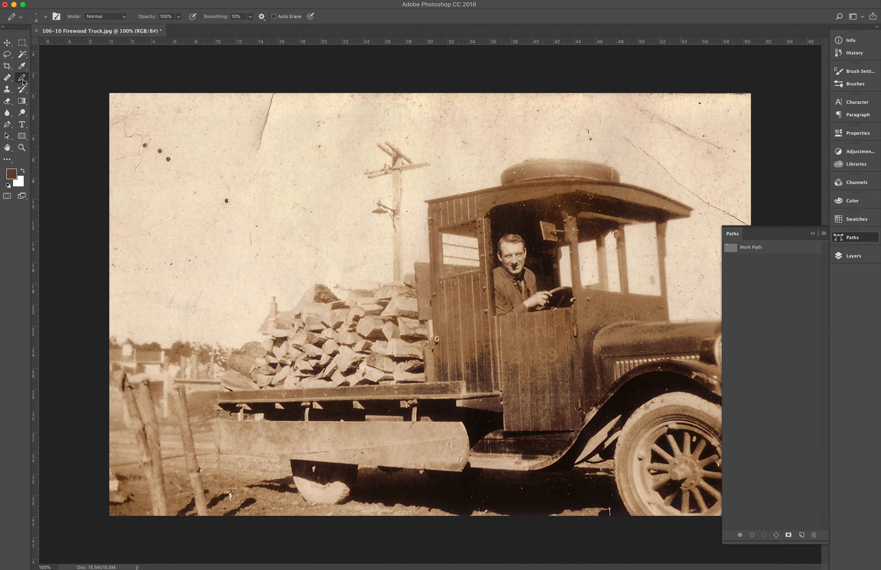
{"action": "left_click", "coordinate": [47, 17]}
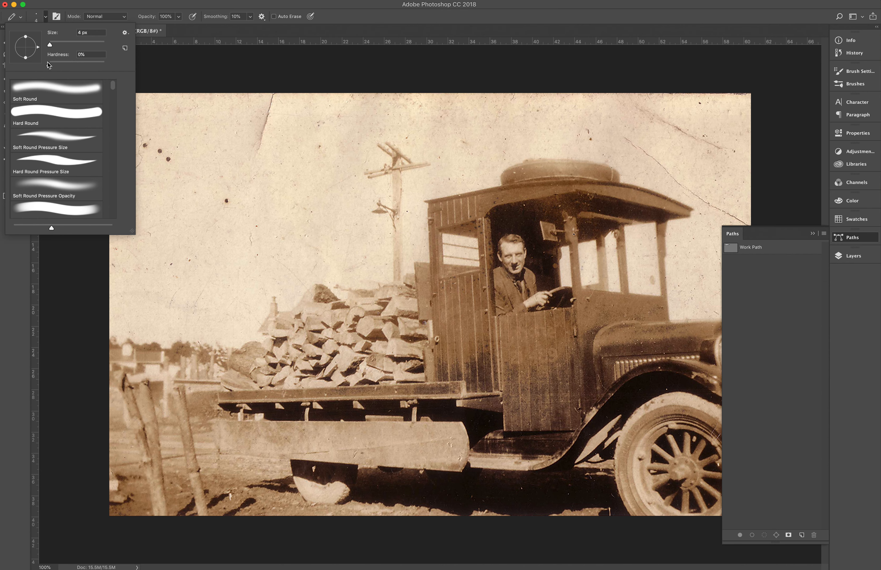
{"action": "left_click_drag", "start_coordinate": [50, 65], "coordinate": [171, 69]}
{"action": "left_click", "coordinate": [70, 7]}
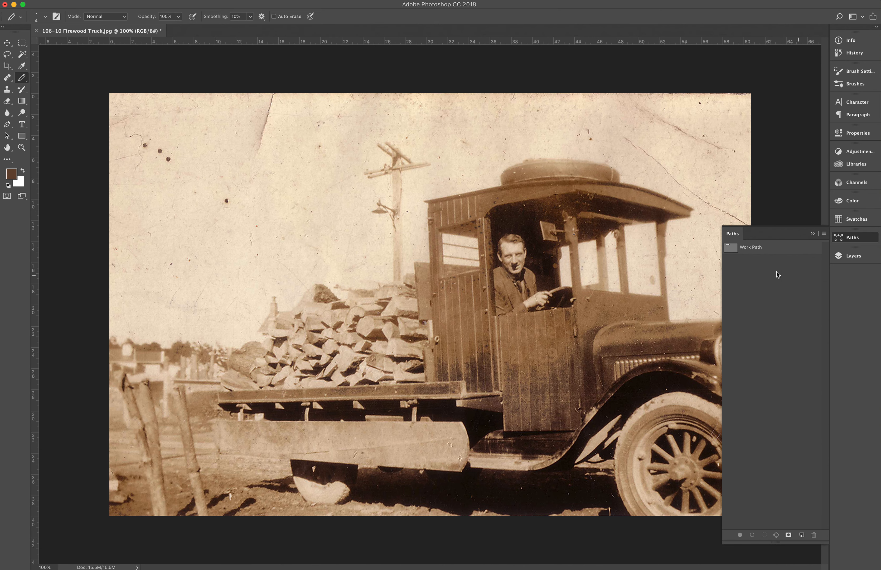
Step: Show the work path again and select the whole wire curve with the Path Selection tool
{"action": "left_click", "coordinate": [736, 251]}
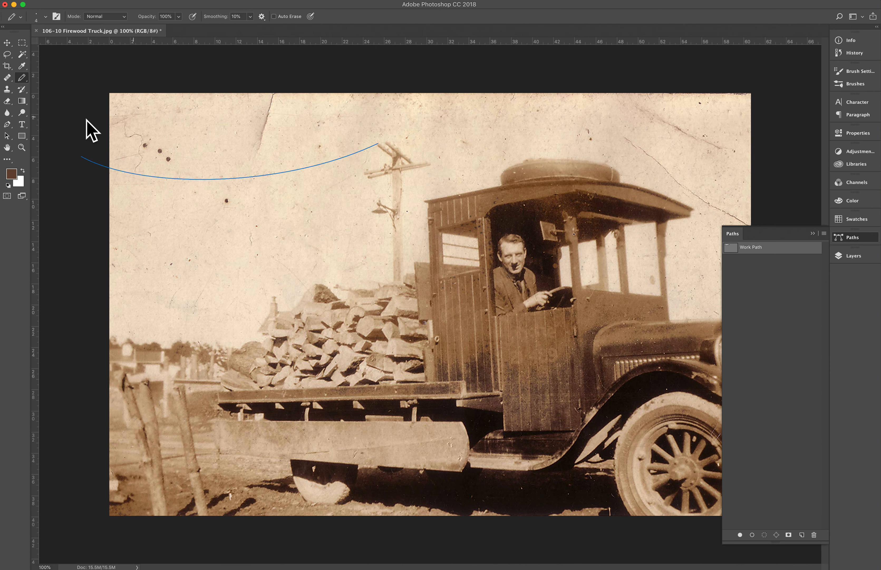
{"action": "left_click", "coordinate": [7, 137]}
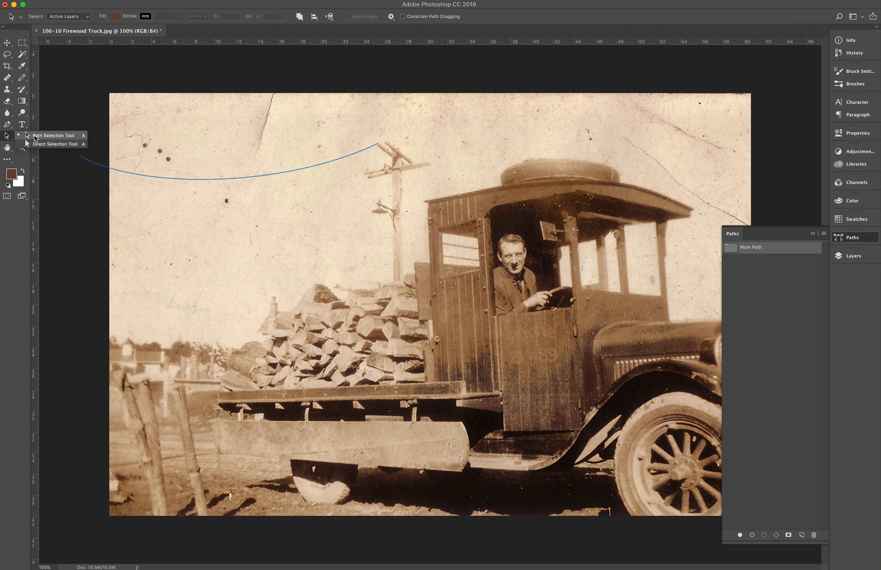
{"action": "left_click", "coordinate": [25, 139]}
{"action": "left_click", "coordinate": [150, 178]}
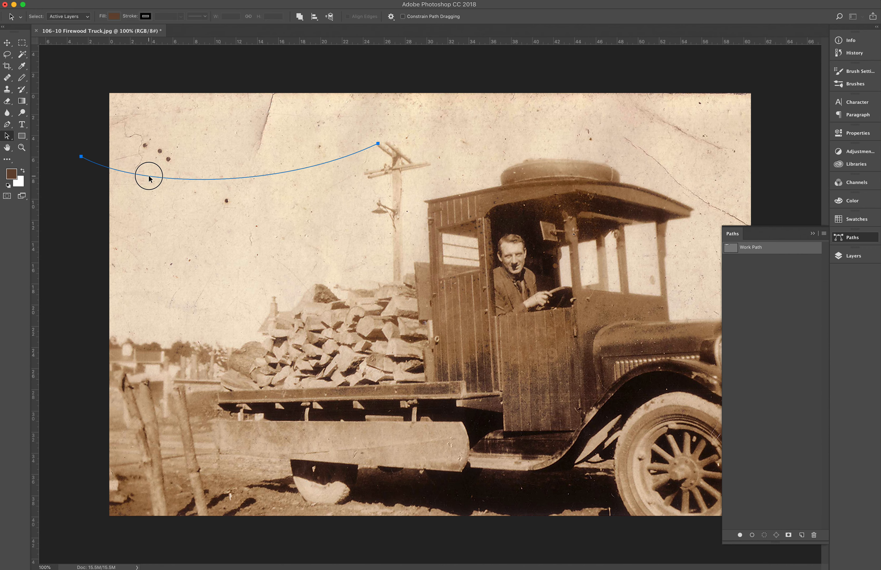
Step: Stroke the wire curve using the Pencil with Simulate Pressure off, then hide the work path
{"action": "left_click", "coordinate": [824, 233]}
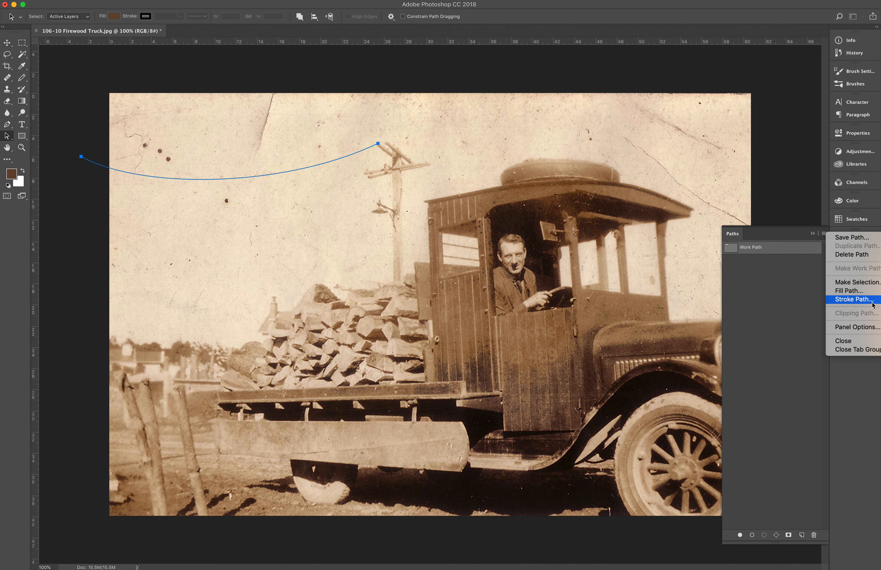
{"action": "left_click", "coordinate": [855, 299]}
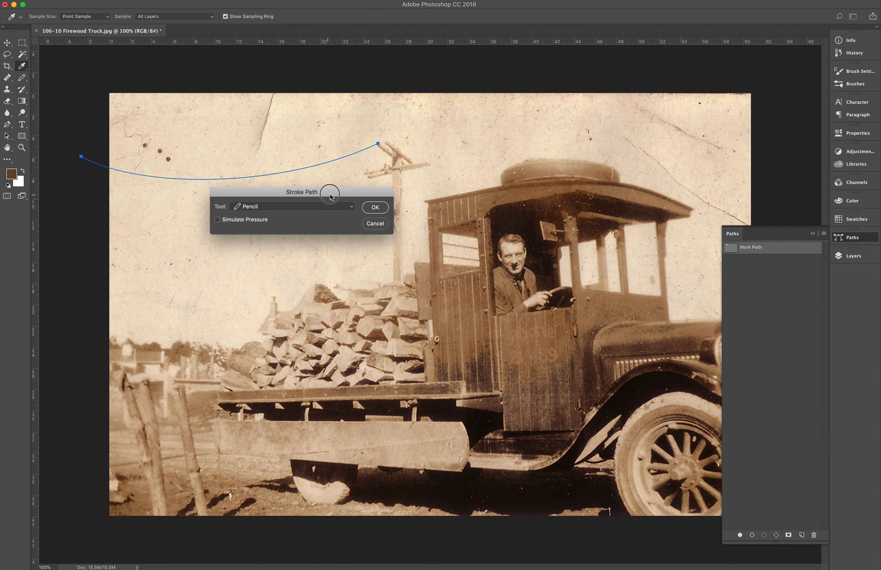
{"action": "left_click_drag", "start_coordinate": [330, 192], "coordinate": [350, 196]}
{"action": "left_click", "coordinate": [341, 211]}
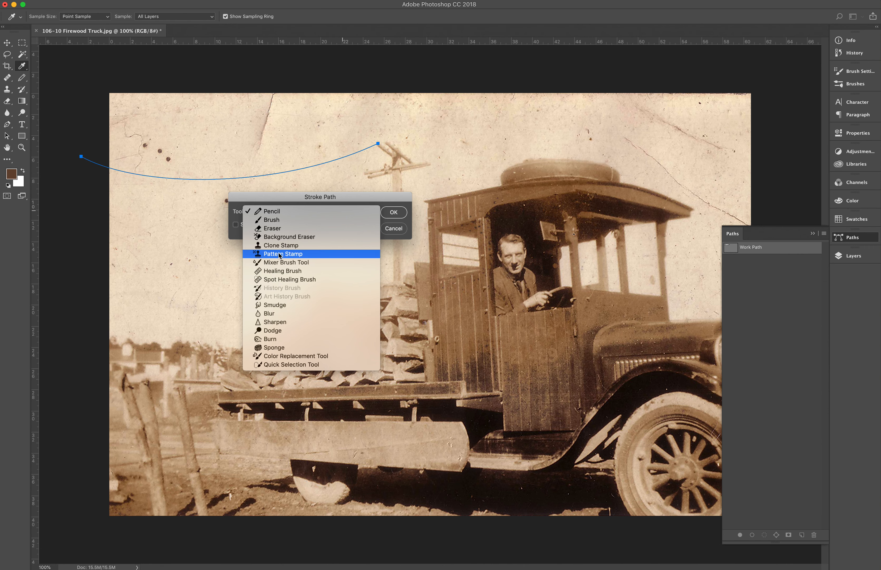
{"action": "left_click", "coordinate": [280, 211]}
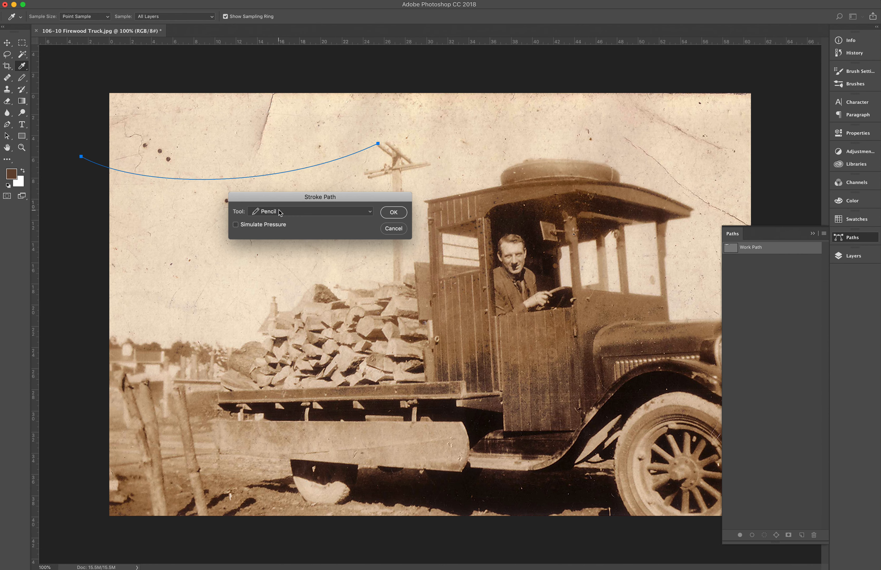
{"action": "left_click", "coordinate": [391, 213]}
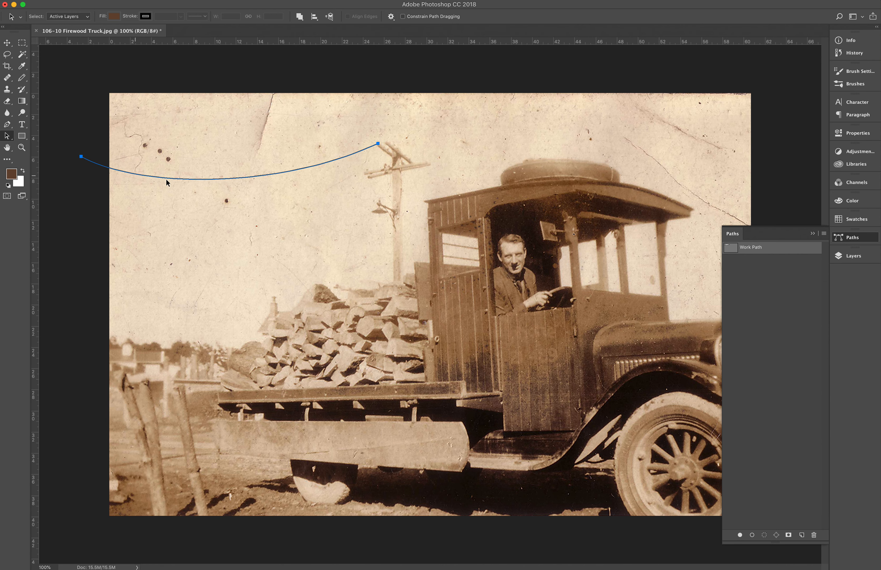
{"action": "left_click", "coordinate": [758, 289]}
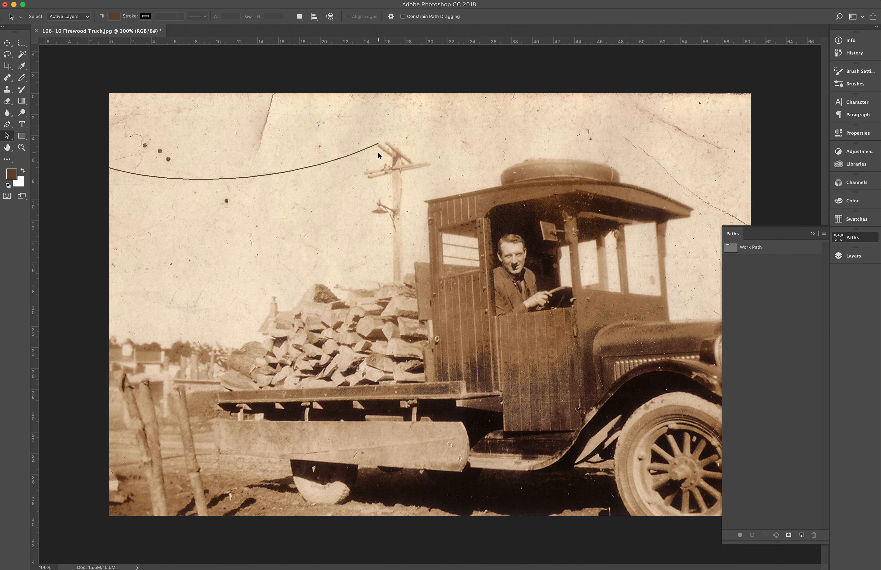